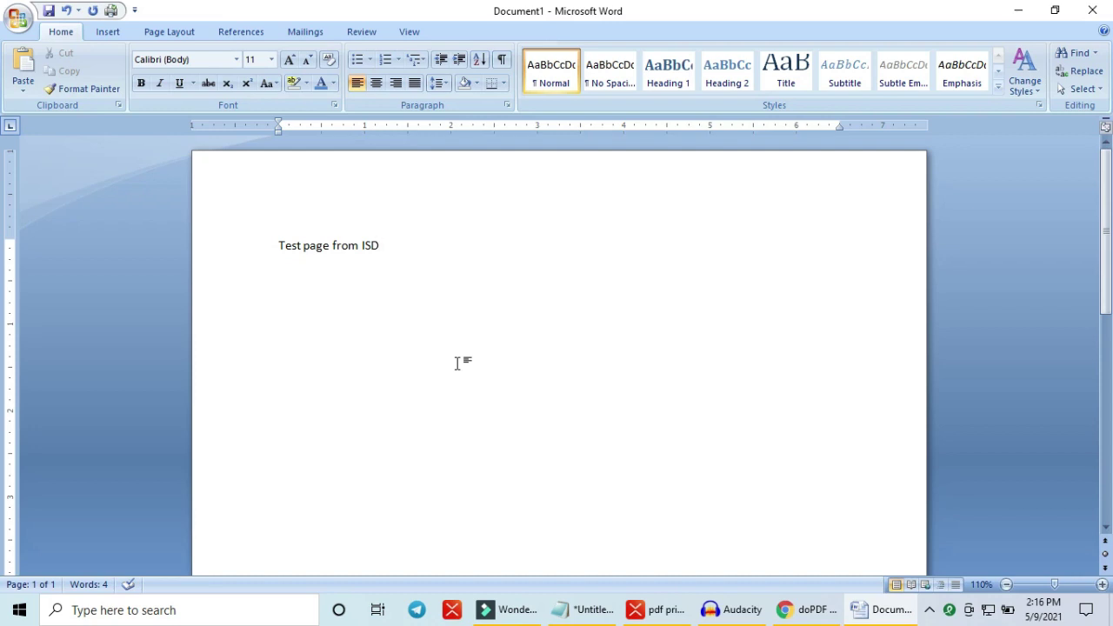
Step: Print the open document with doPDF 11 selected as the printer
left_click(17, 19)
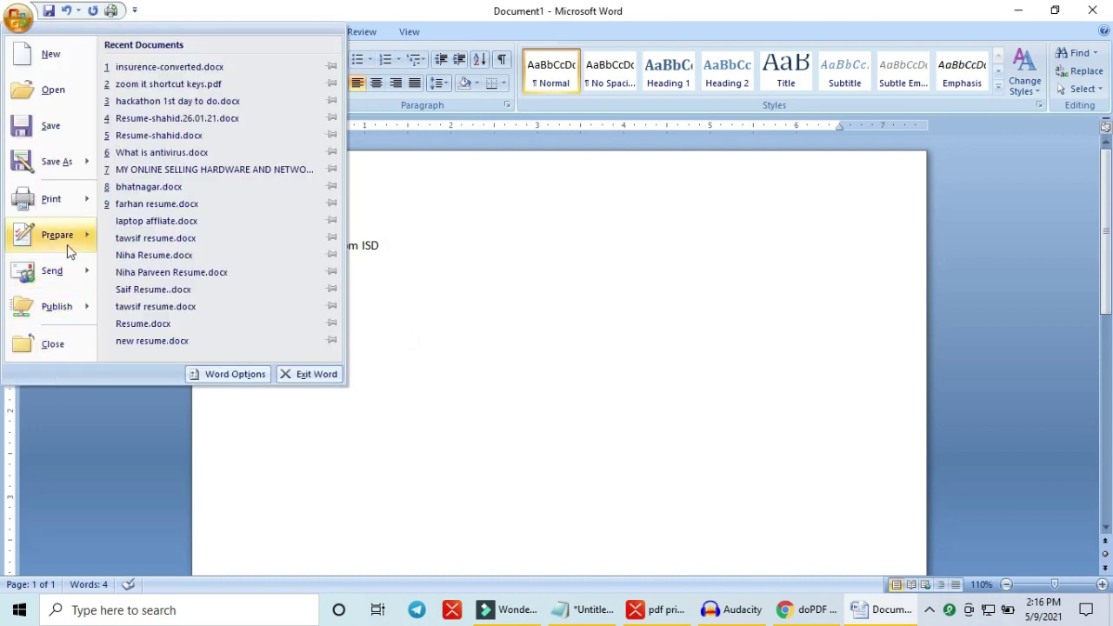
left_click(67, 201)
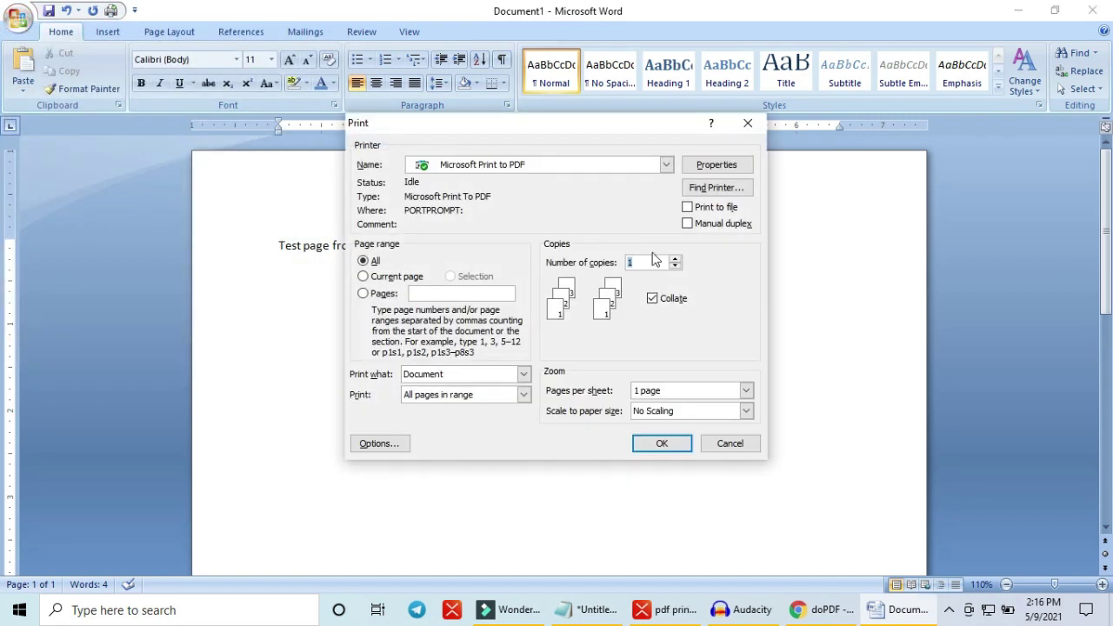
left_click(668, 167)
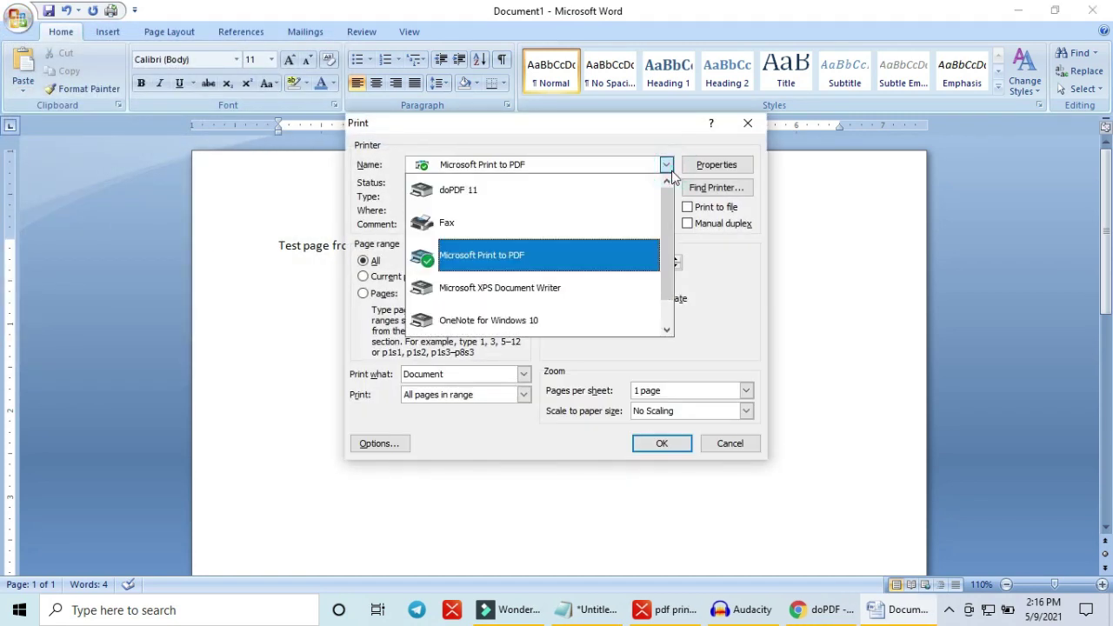
left_click(490, 200)
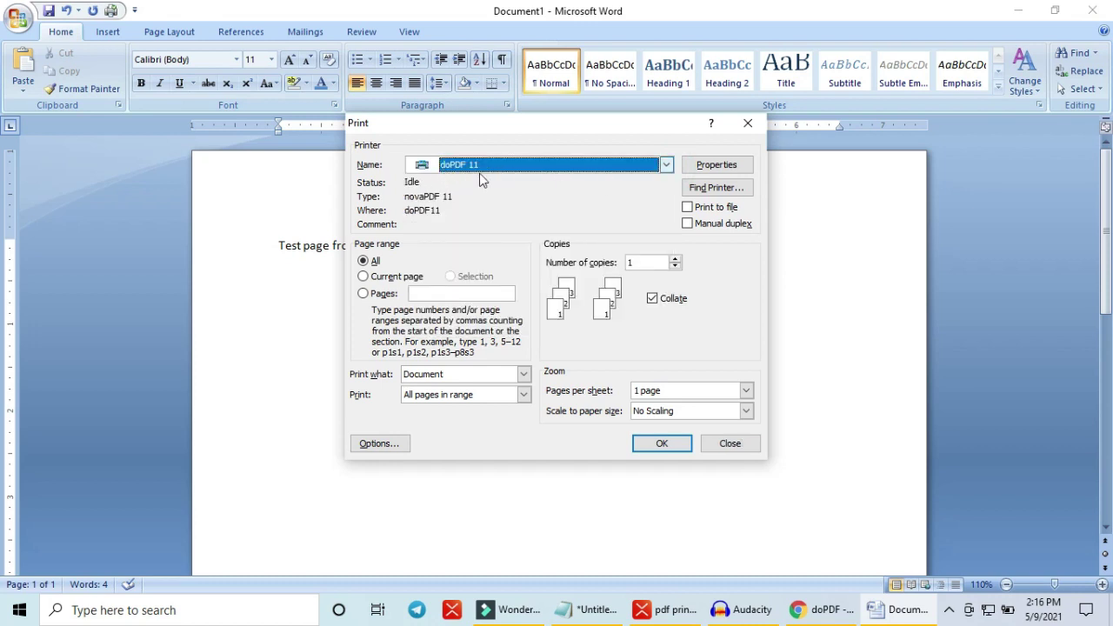
left_click(663, 166)
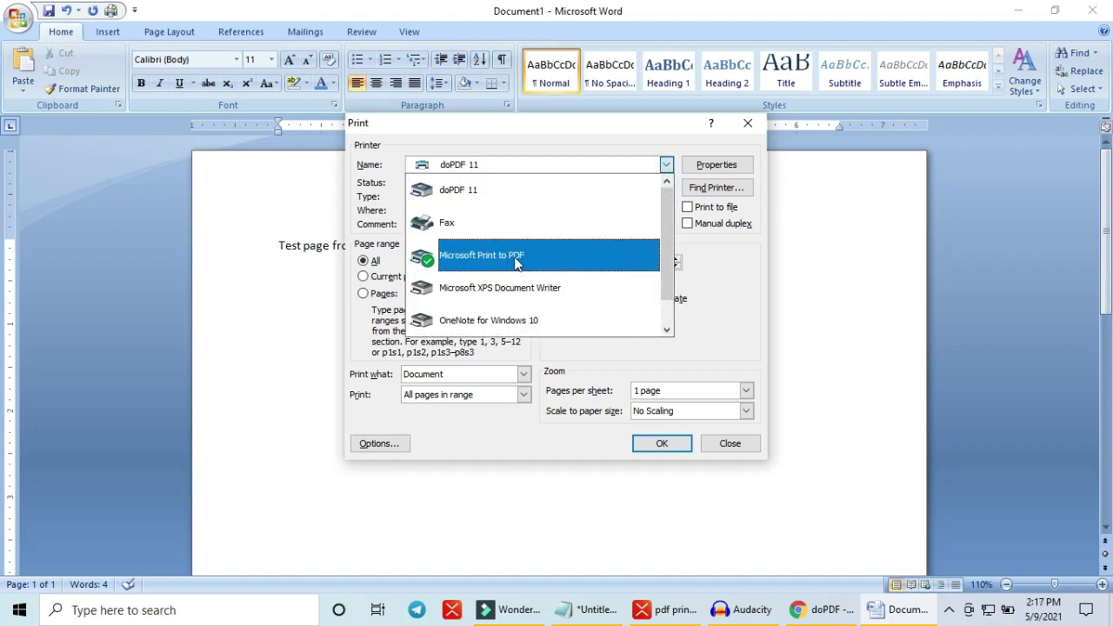
left_click(504, 200)
left_click(664, 445)
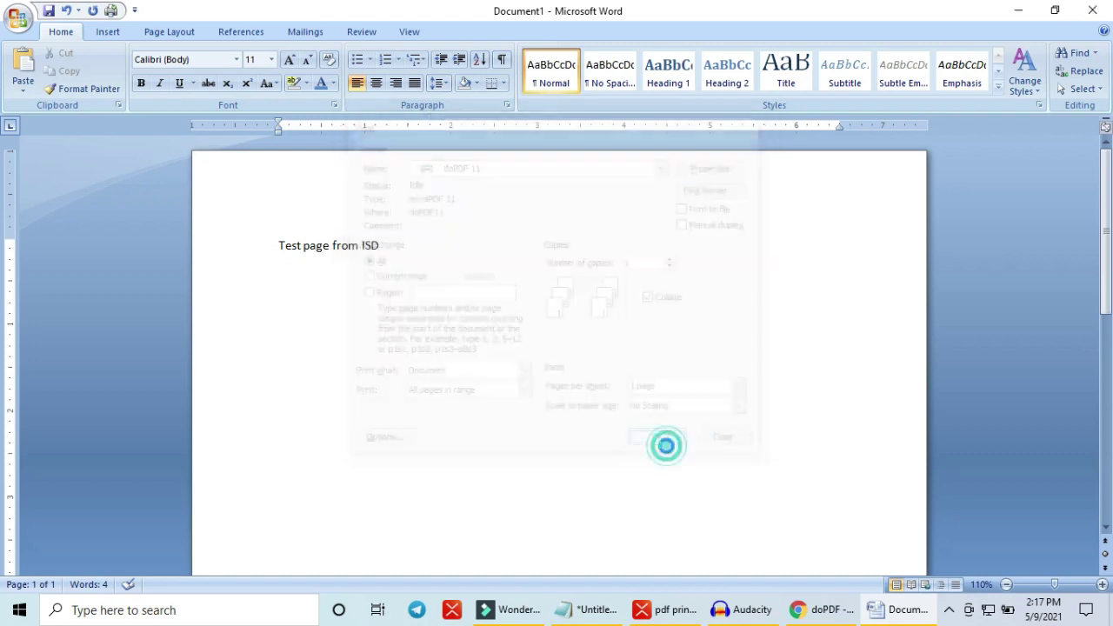
Step: Restore the Word document window to a smaller size over the desktop
left_click(1020, 10)
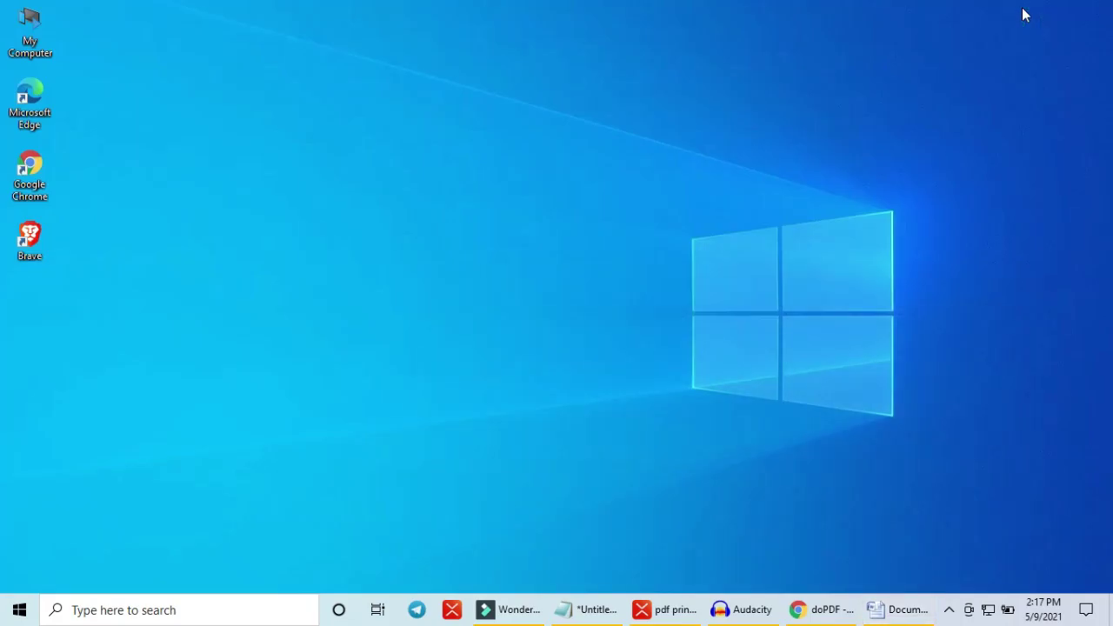
left_click(896, 609)
double_click(597, 12)
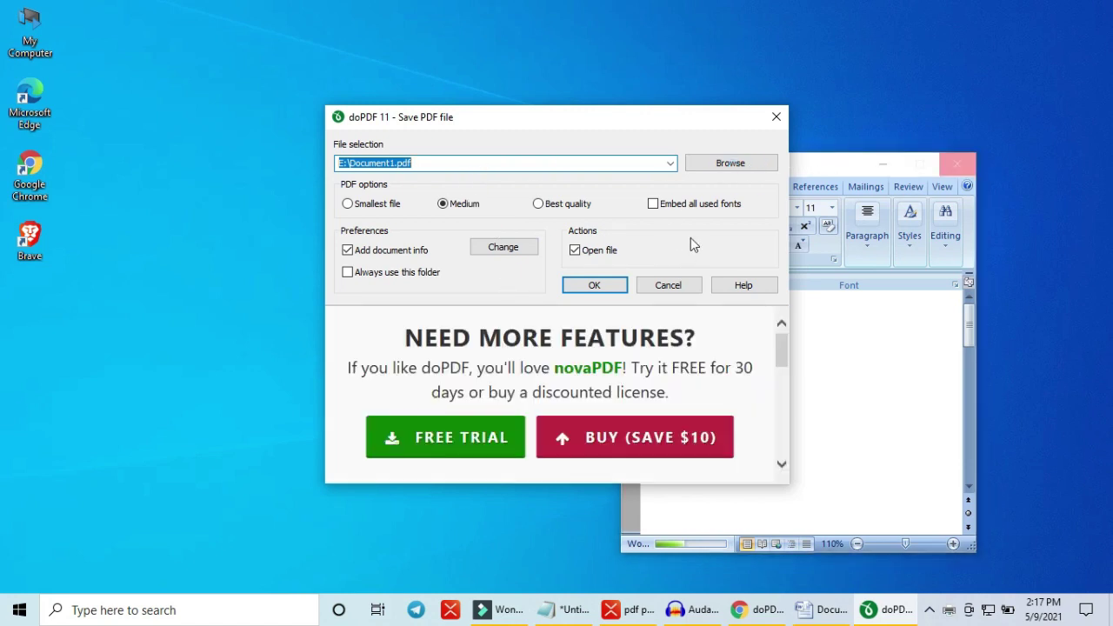
Step: Save the PDF on the Desktop with the file name "test document", keeping Medium quality
left_click(724, 165)
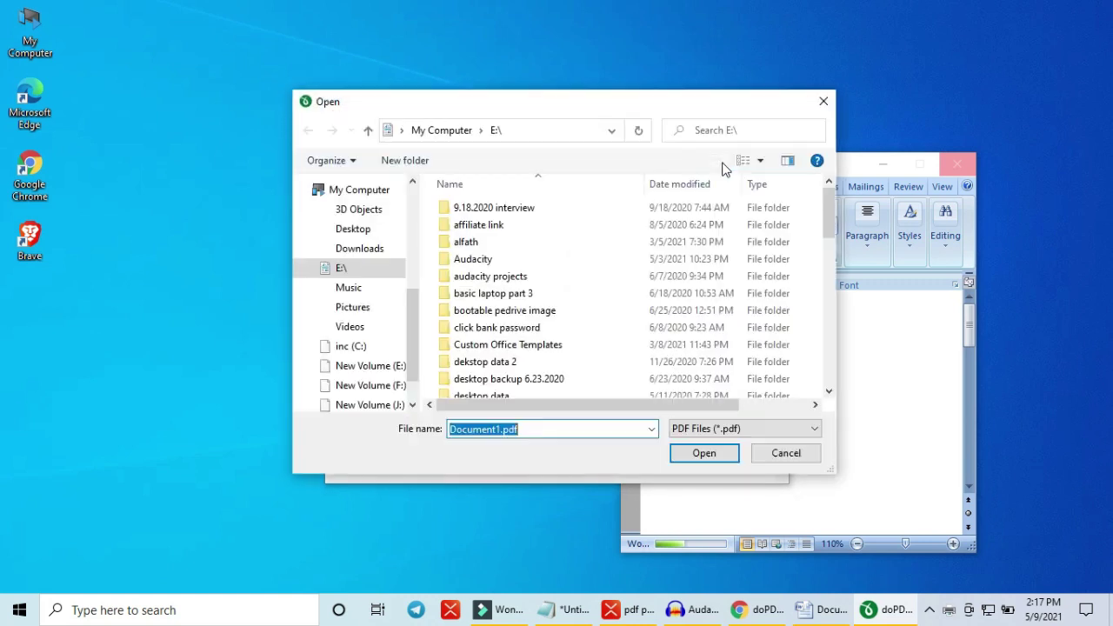
left_click(357, 229)
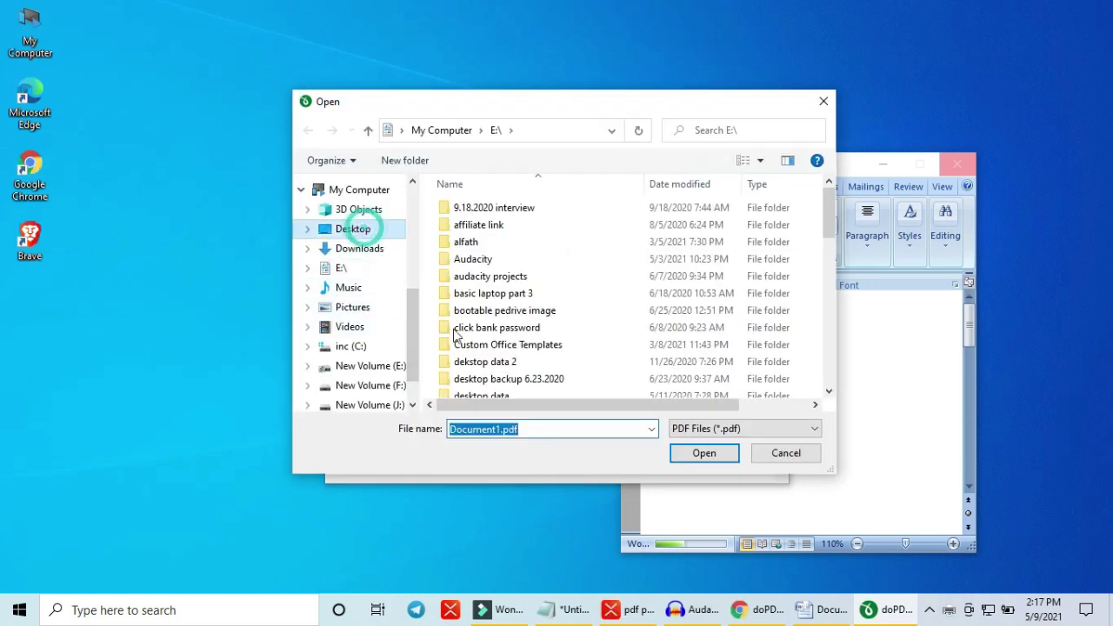
double_click(543, 429)
type("test documn")
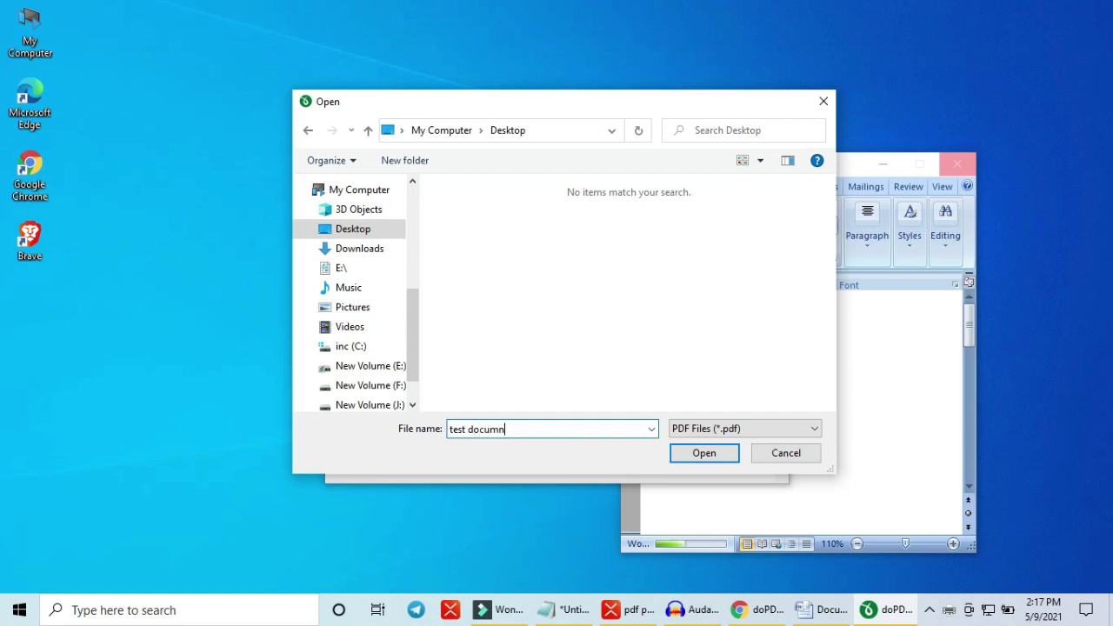
left_click(703, 455)
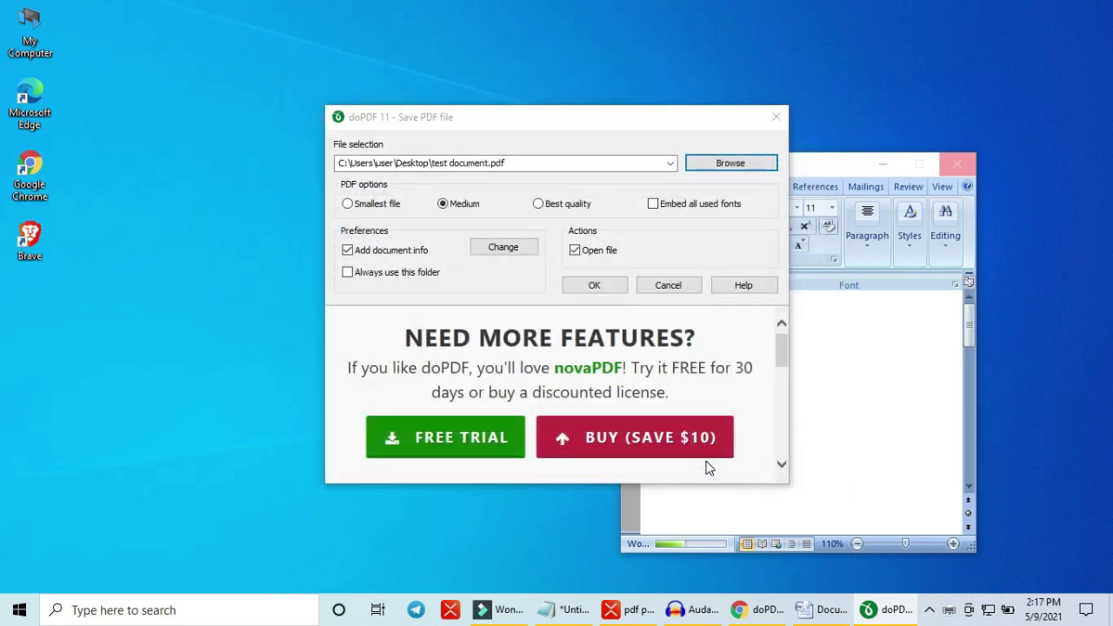
left_click(592, 285)
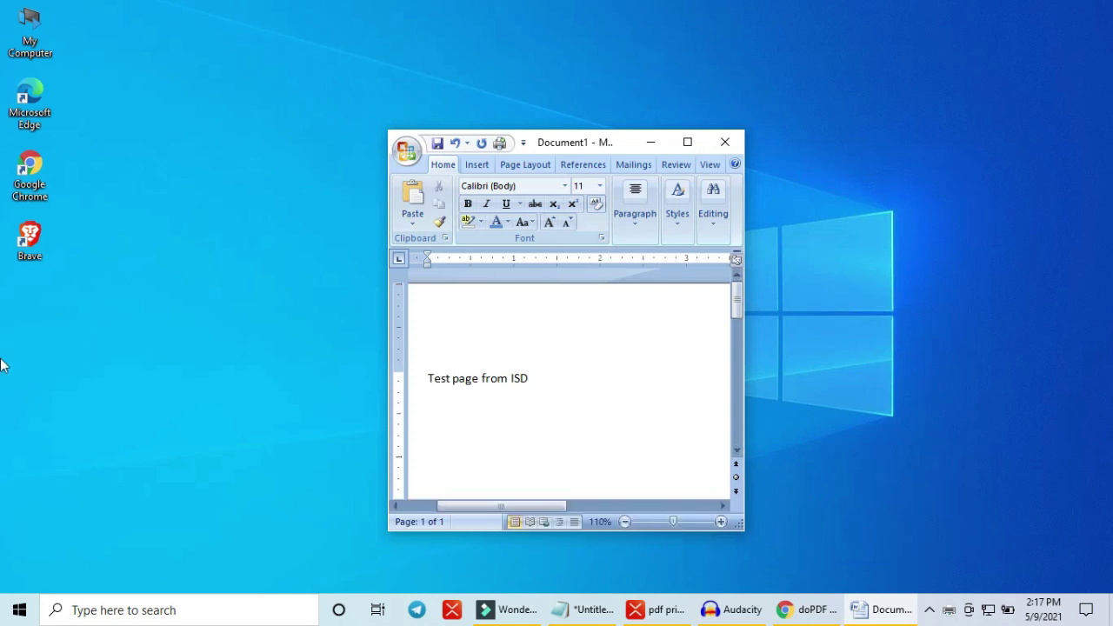
Step: Open test document.pdf from the desktop and check its text in the PDF reader
left_click(28, 343)
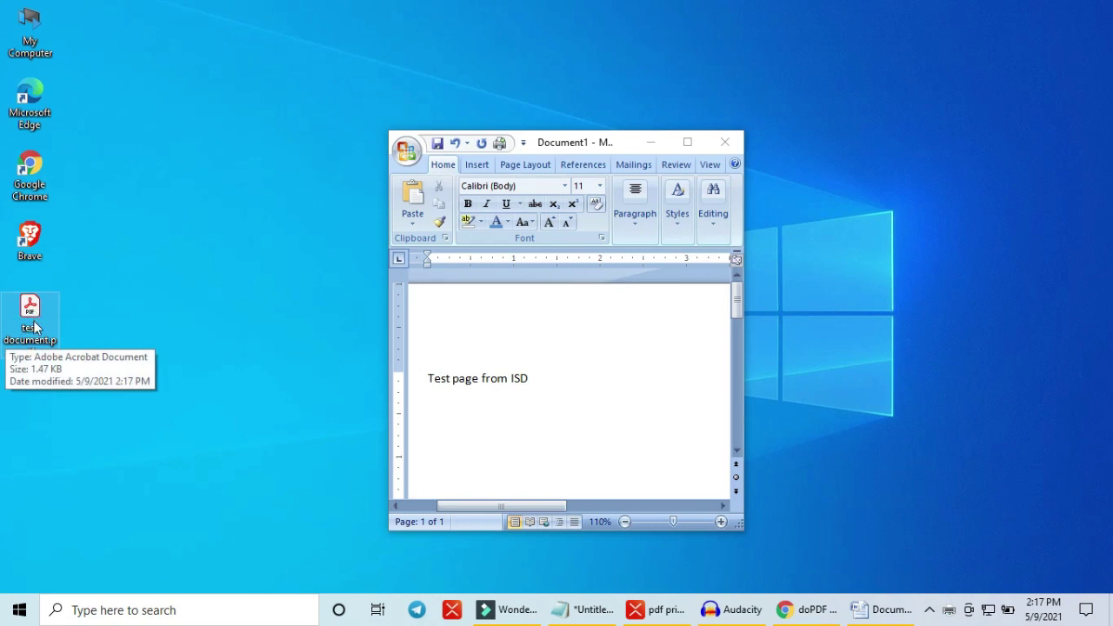
left_click(349, 315)
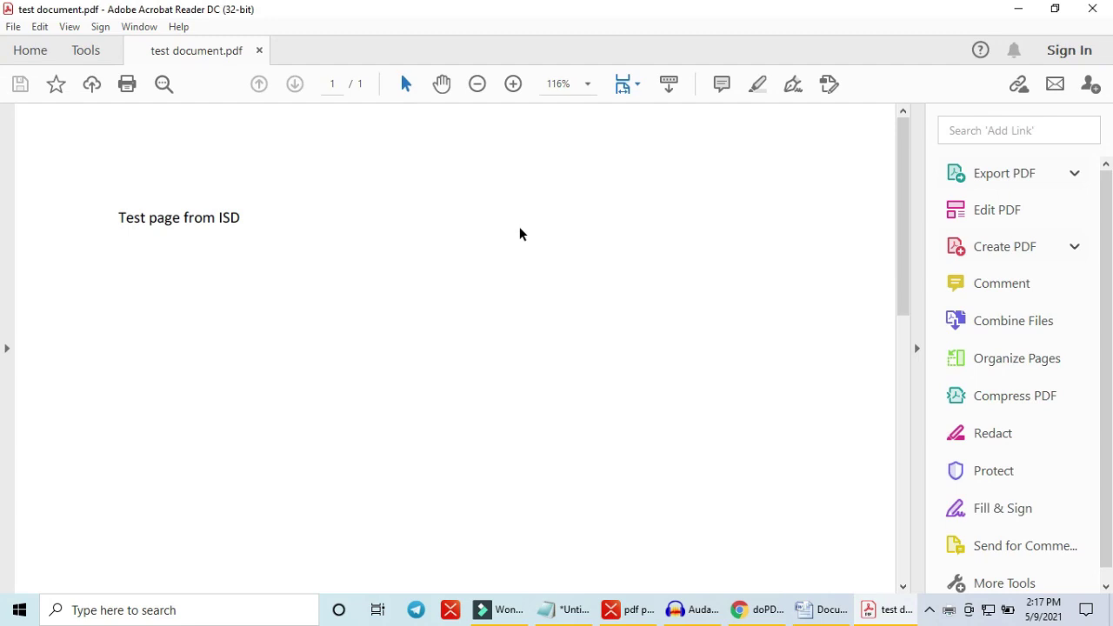
left_click(208, 218)
double_click(208, 219)
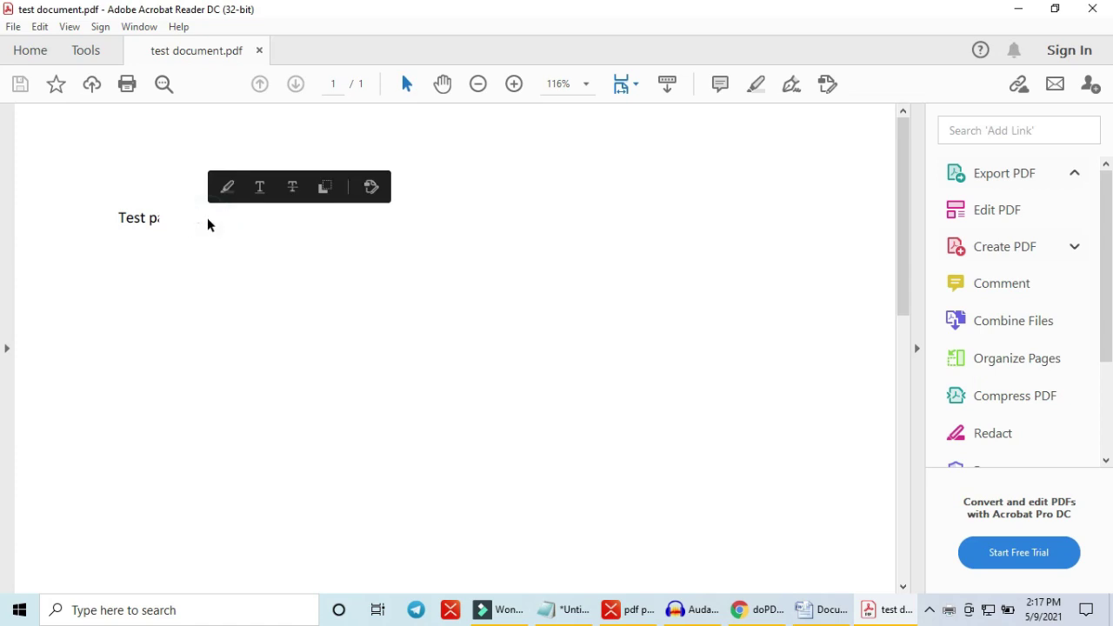
left_click(311, 237)
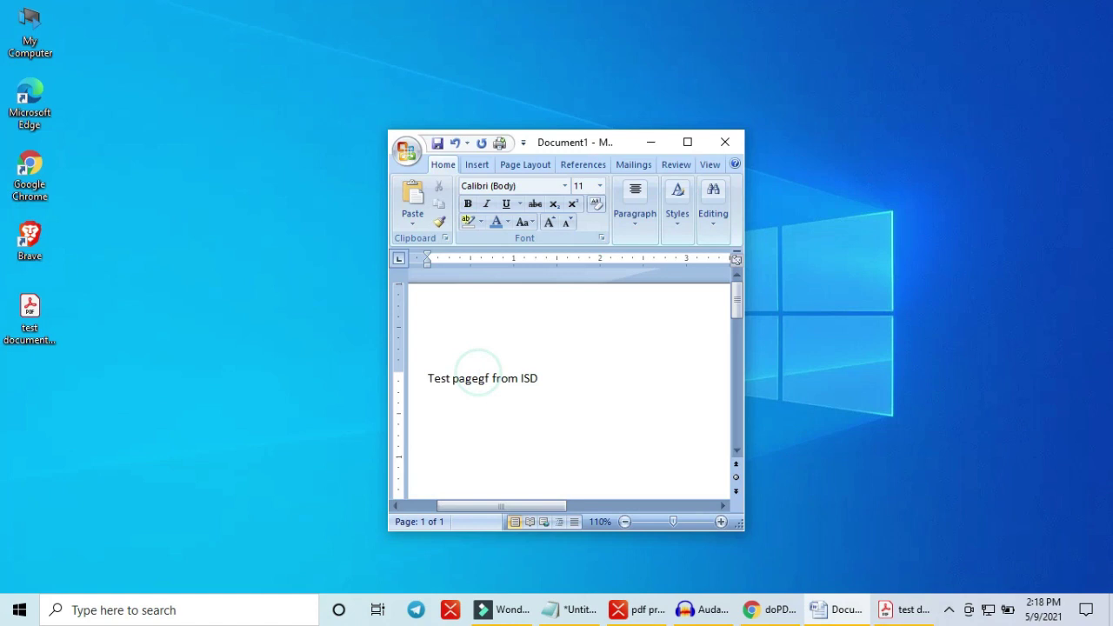
Step: In Word, replace the test line with "In this video I am going to tell you what is hardware and networking" in a maximized window
type("fdgdfgfgcfg from ISD")
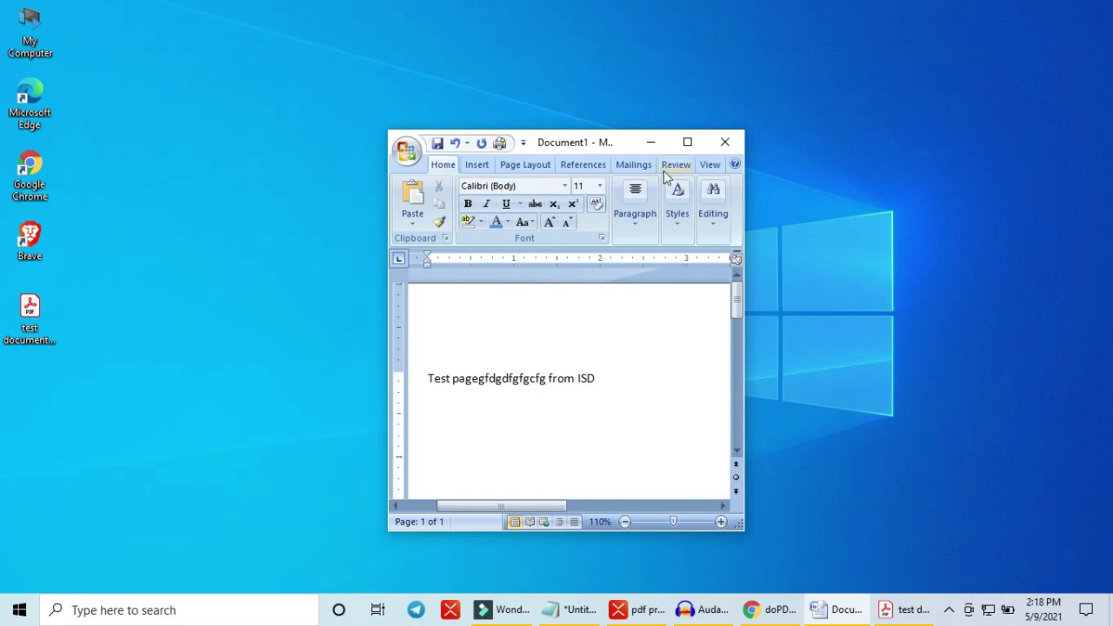
left_click(687, 142)
left_click_drag(501, 248, 244, 246)
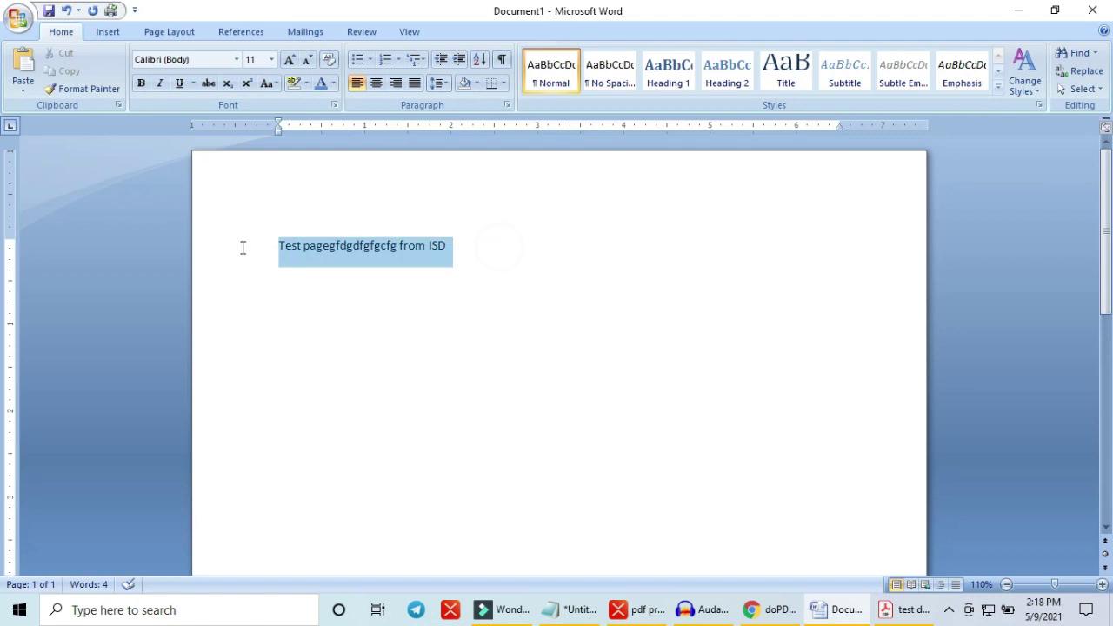
key("Delete")
type("In this video")
type(" i am go")
type("ng")
key("BackSpace")
key("BackSpace")
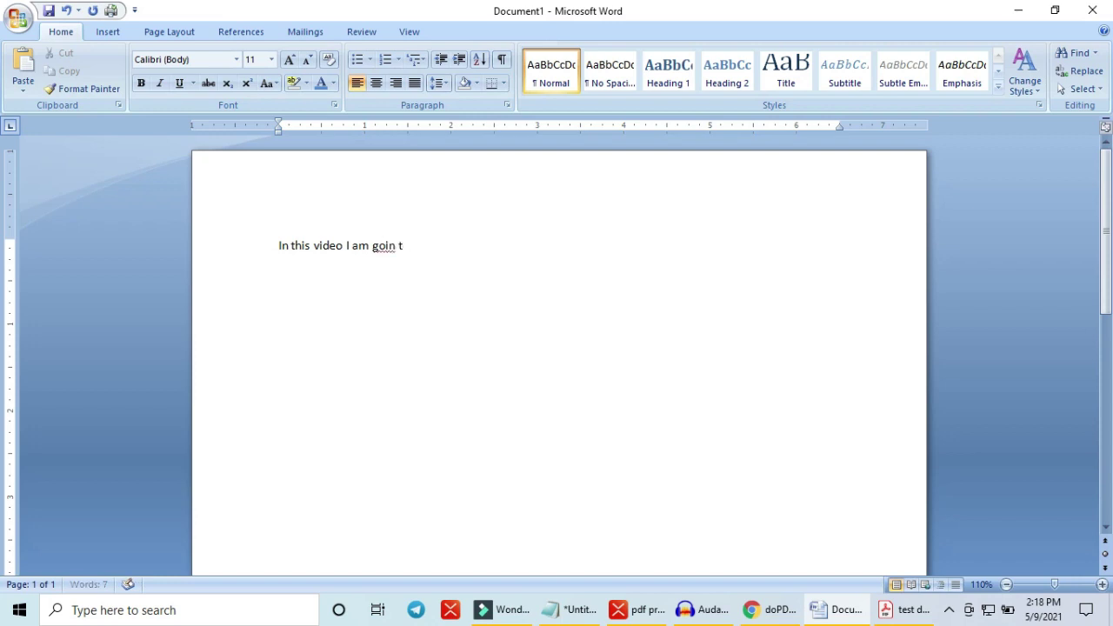
key("BackSpace")
key("BackSpace")
key("BackSpace")
type("ngis hardware and networking")
key("BackSpace")
key("BackSpace")
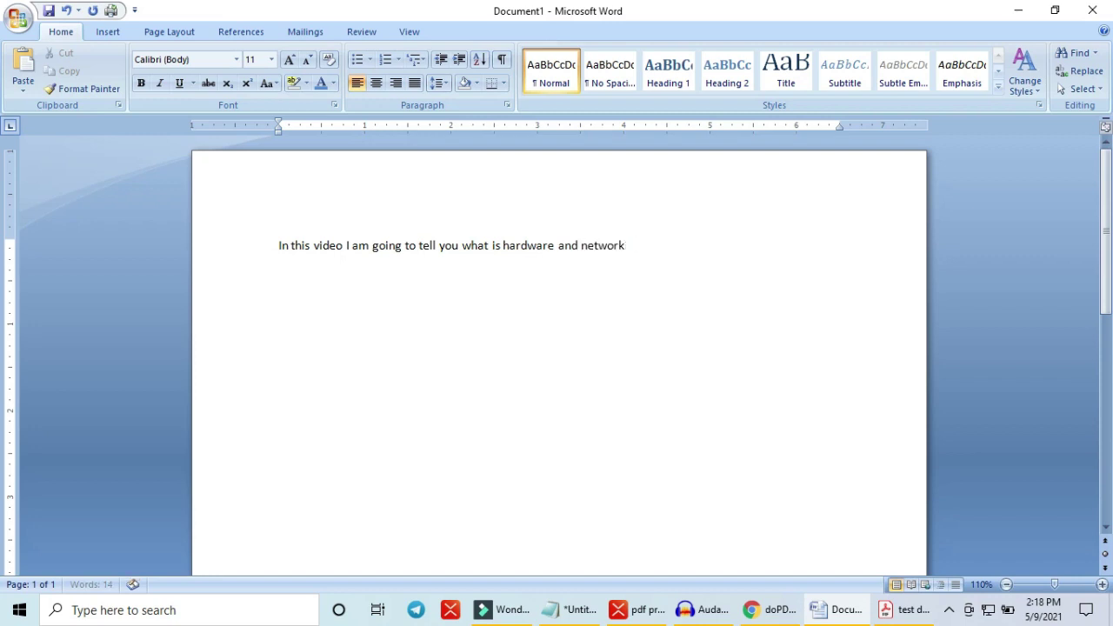
type("ng")
Step: Print the revised document through doPDF 11 and save the PDF as "2nd test" on the Desktop
key("ctrl+p")
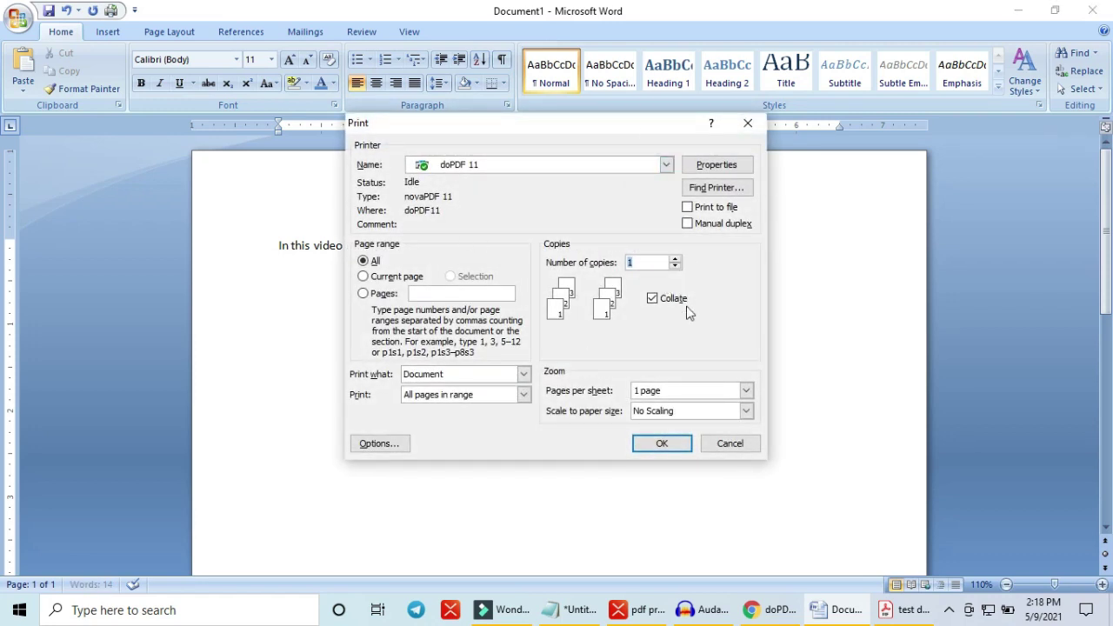
left_click(663, 444)
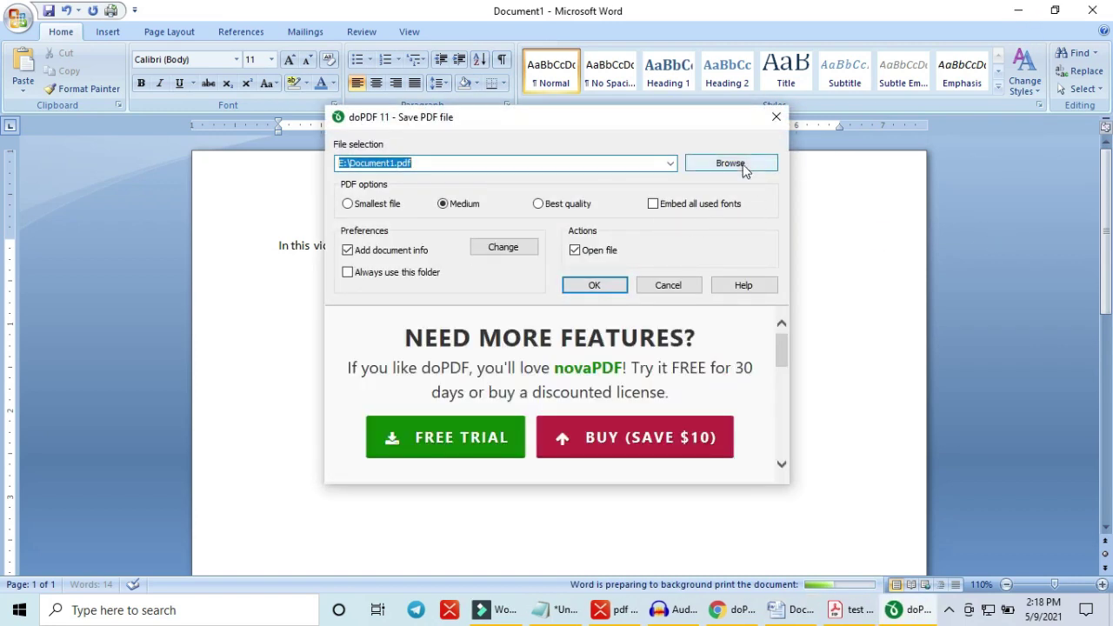
left_click(742, 169)
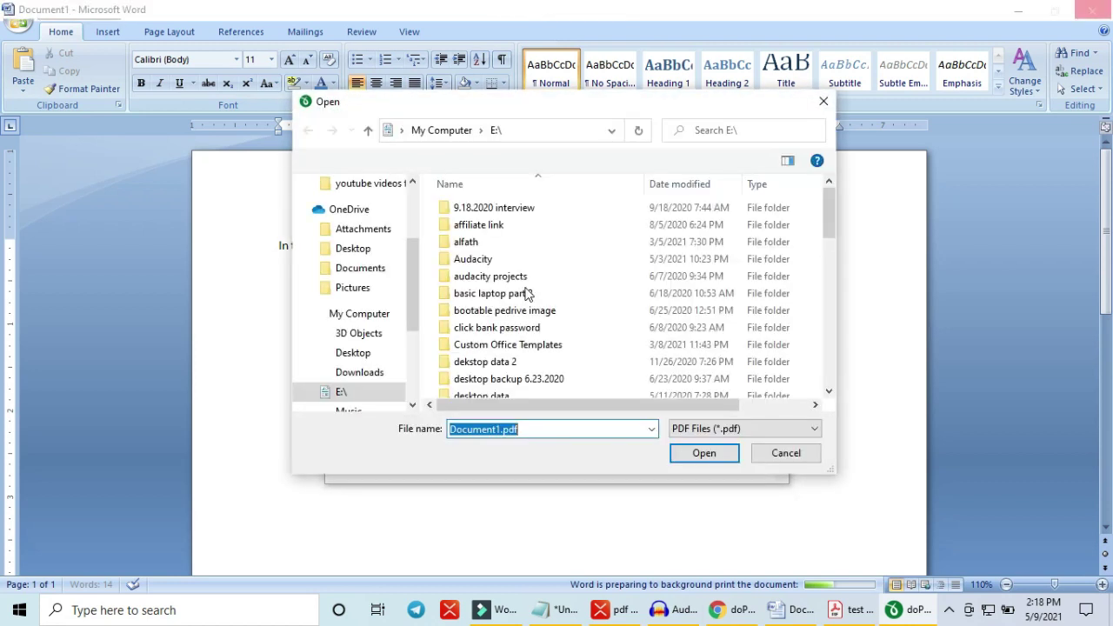
left_click(355, 249)
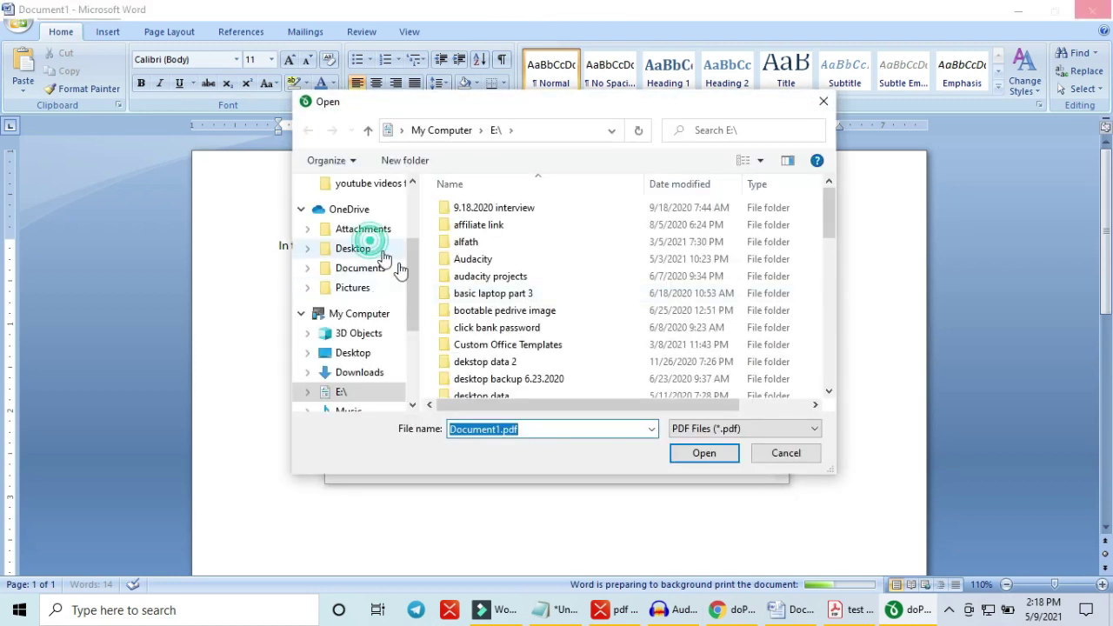
left_click(373, 352)
double_click(547, 428)
key("BackSpace")
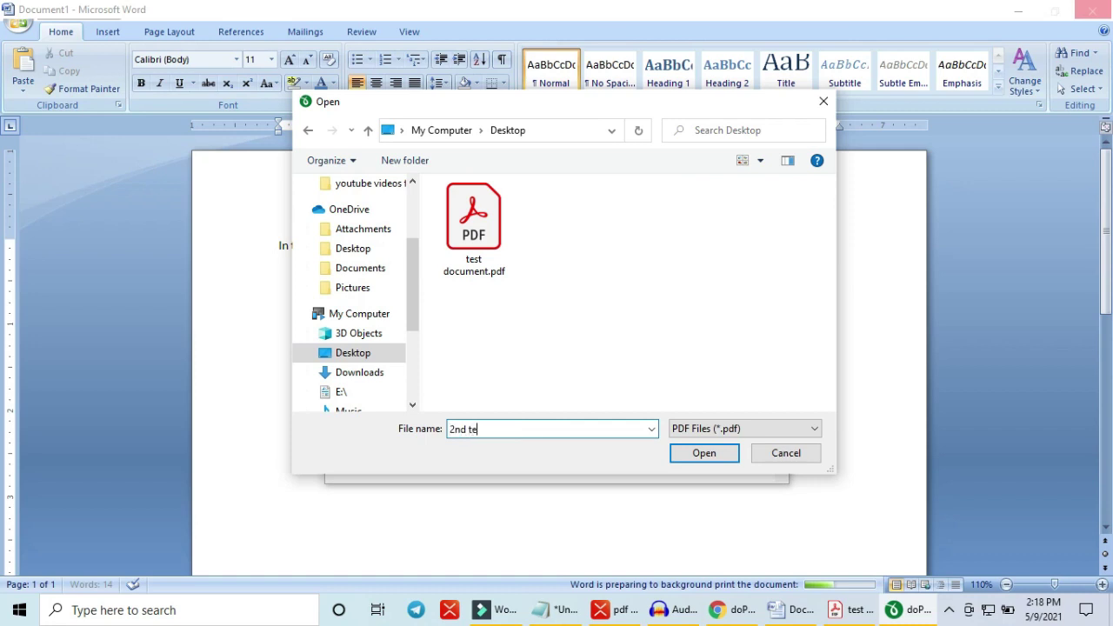
left_click(728, 454)
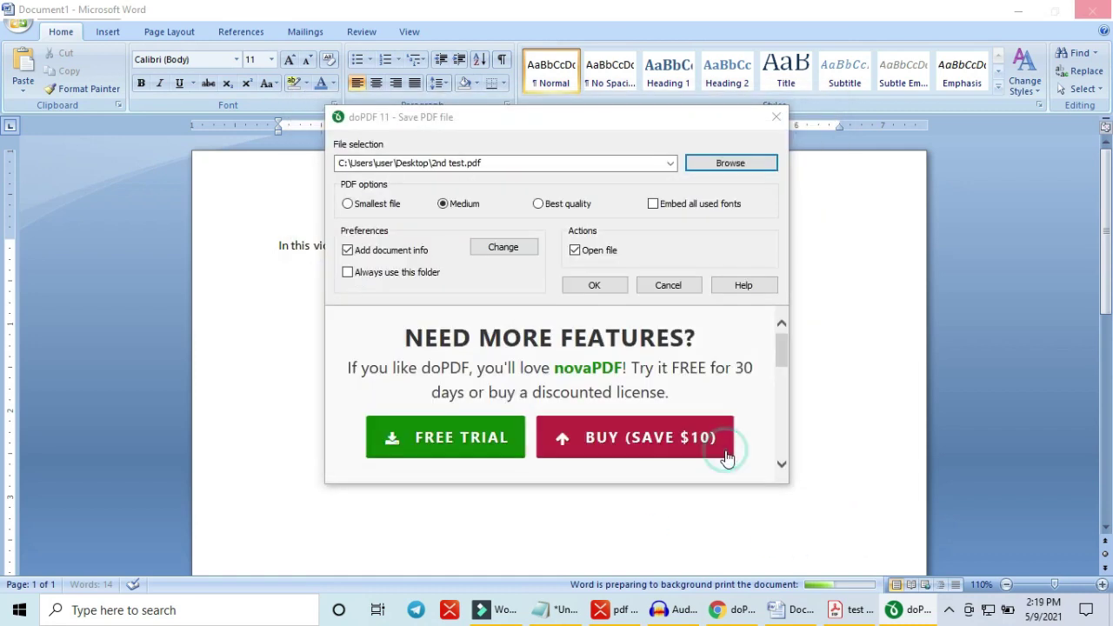
left_click(606, 285)
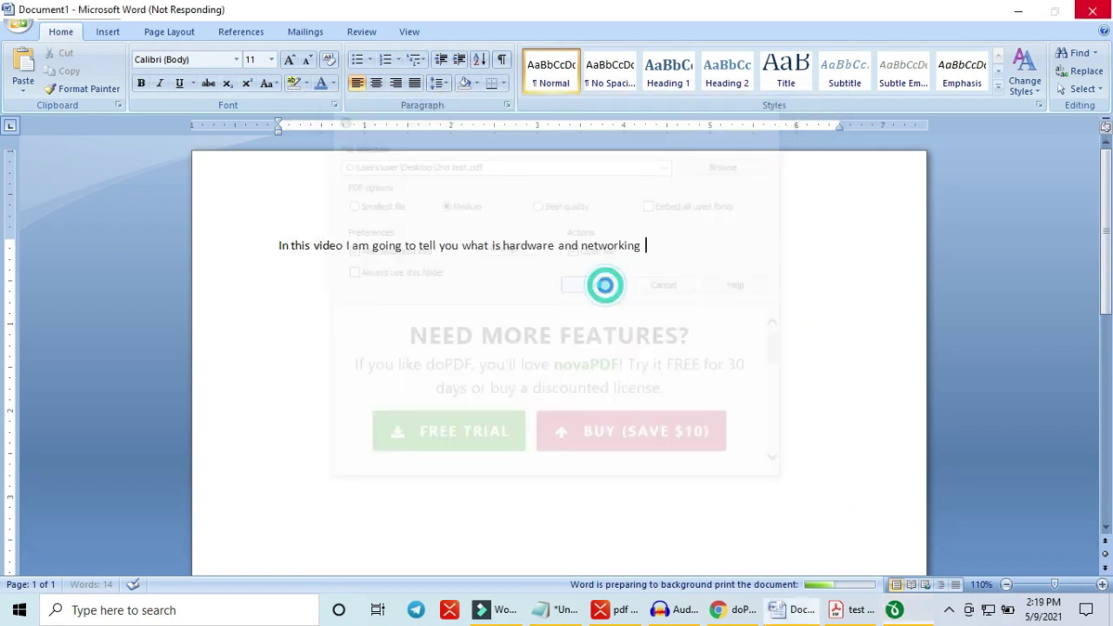
Step: Clear the open windows off the desktop and open 2nd test.pdf from there to check its text
left_click(1022, 10)
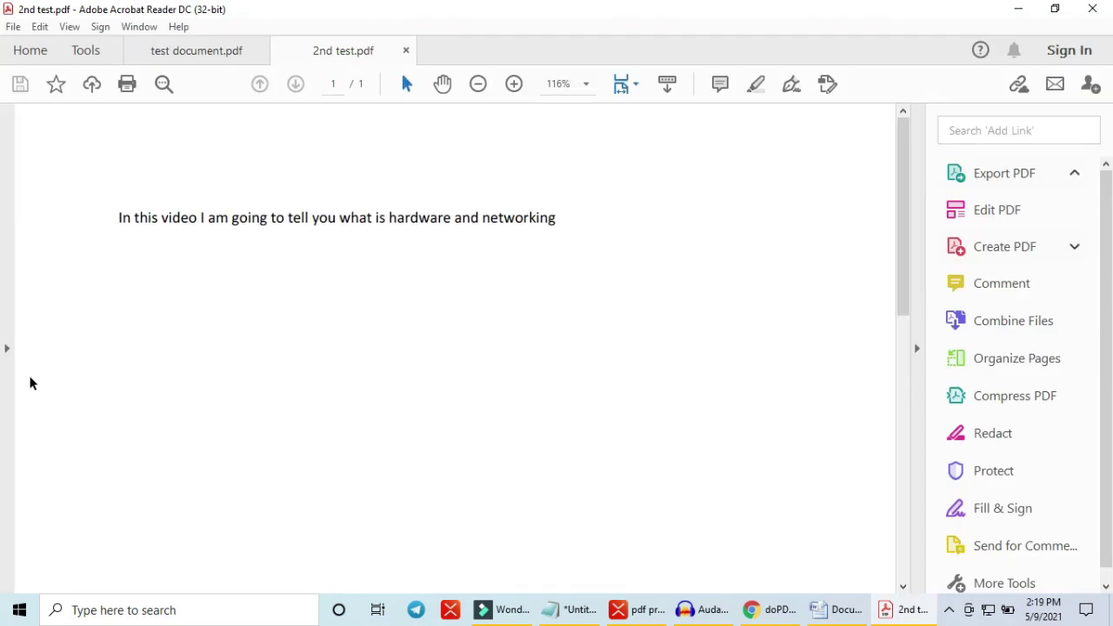
left_click(1019, 8)
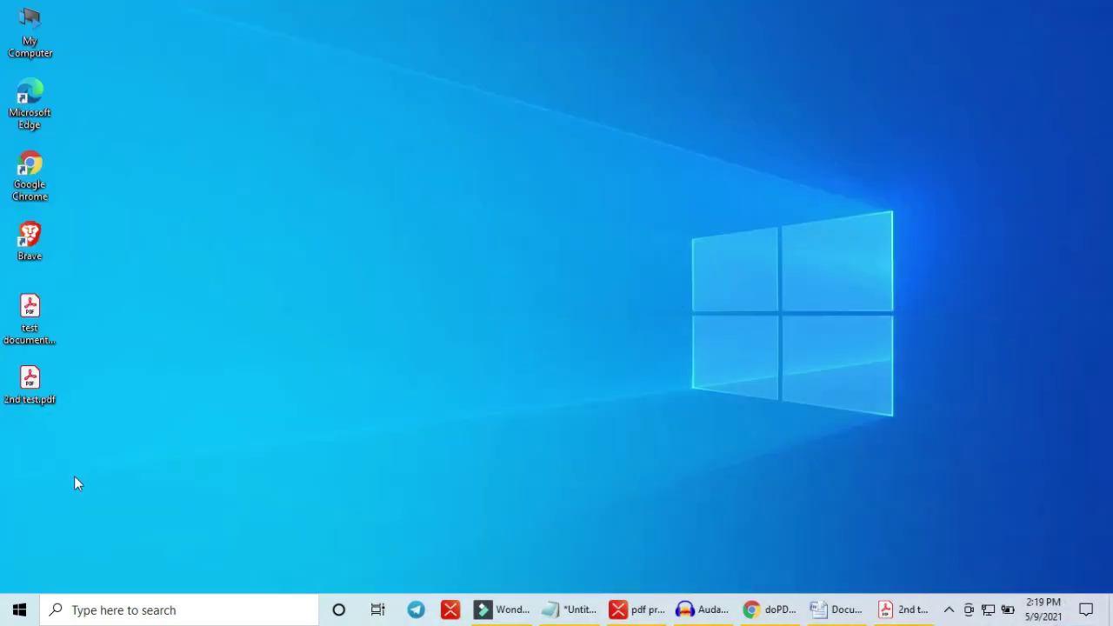
double_click(30, 382)
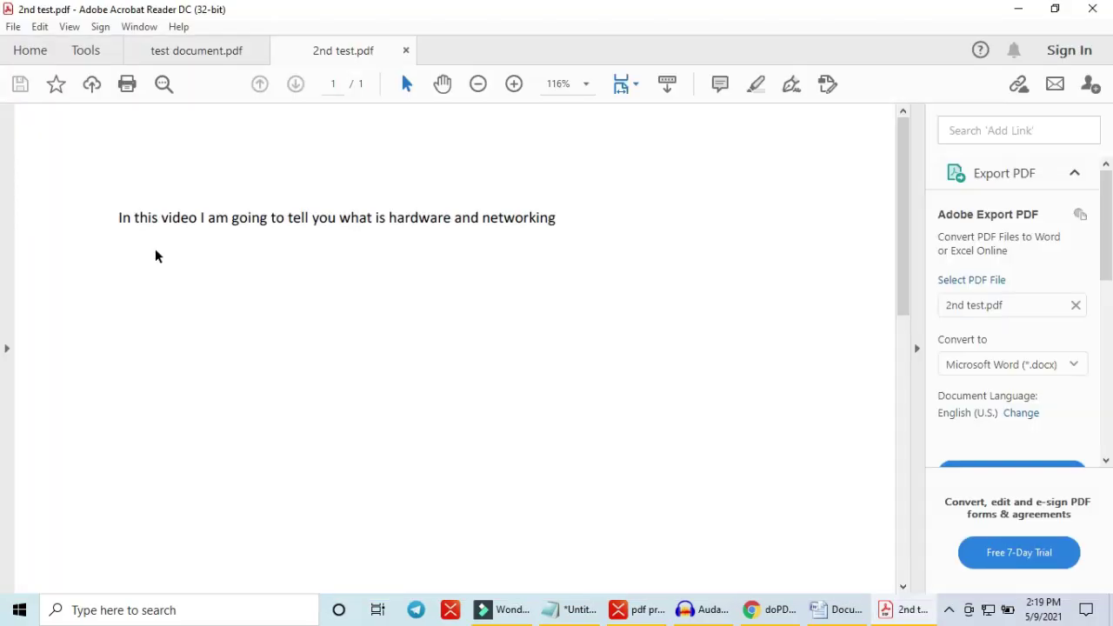
left_click(594, 230)
Step: Close only the 2nd test.pdf tab and minimize the PDF reader
left_click(1093, 9)
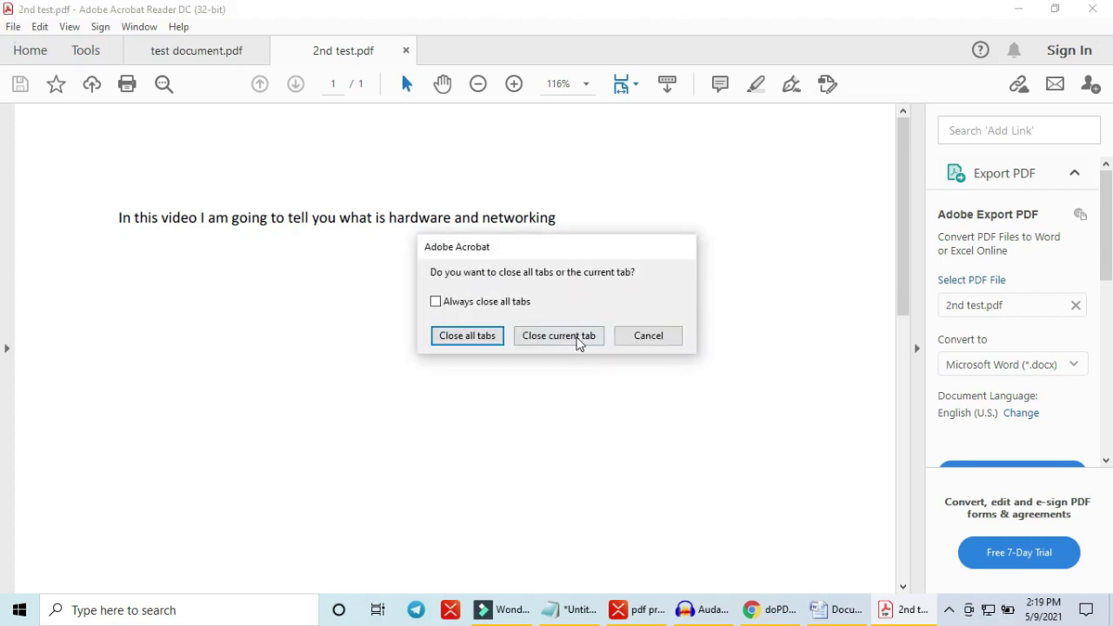
left_click(577, 338)
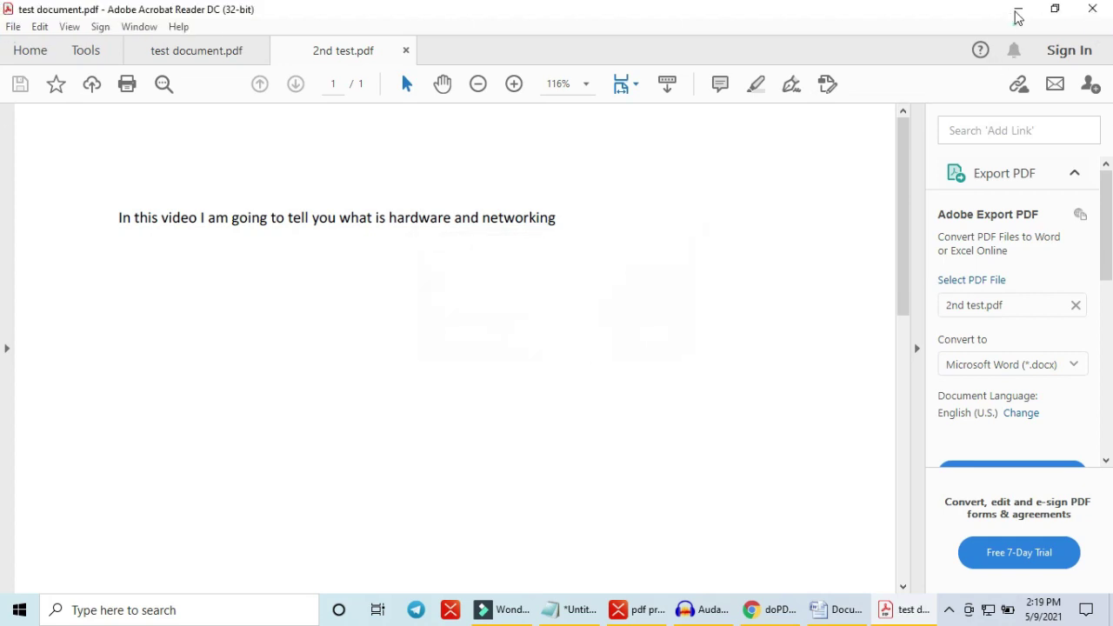
left_click(1018, 18)
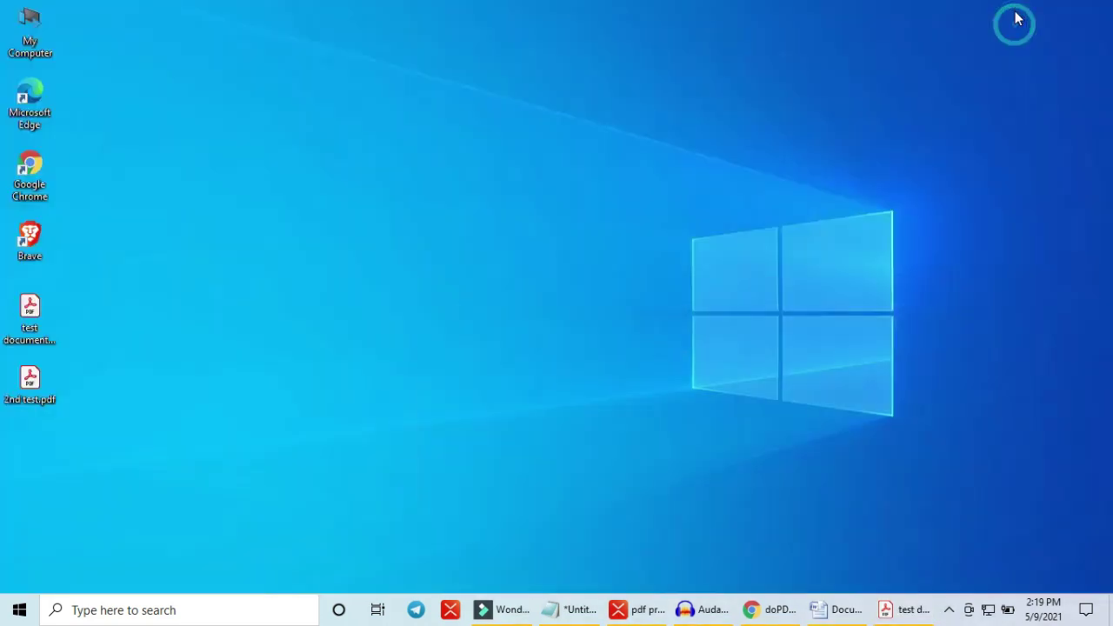
right_click(688, 410)
left_click(684, 410)
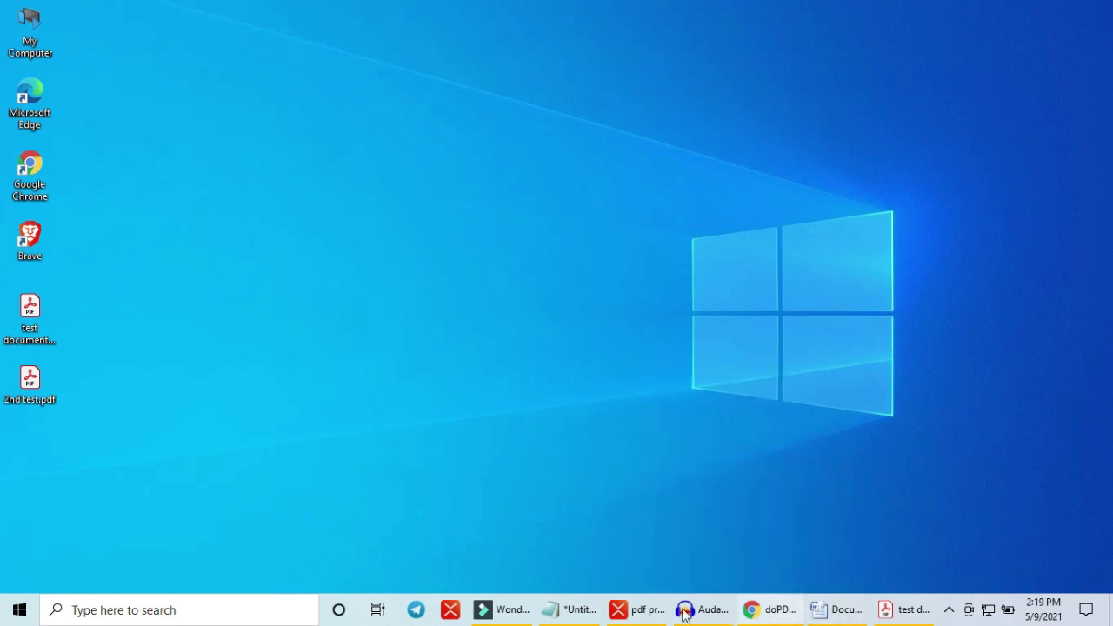
Step: Review the "pdf printer full tutorial" mind map in Xmind, minimize it and refresh the desktop
left_click(639, 610)
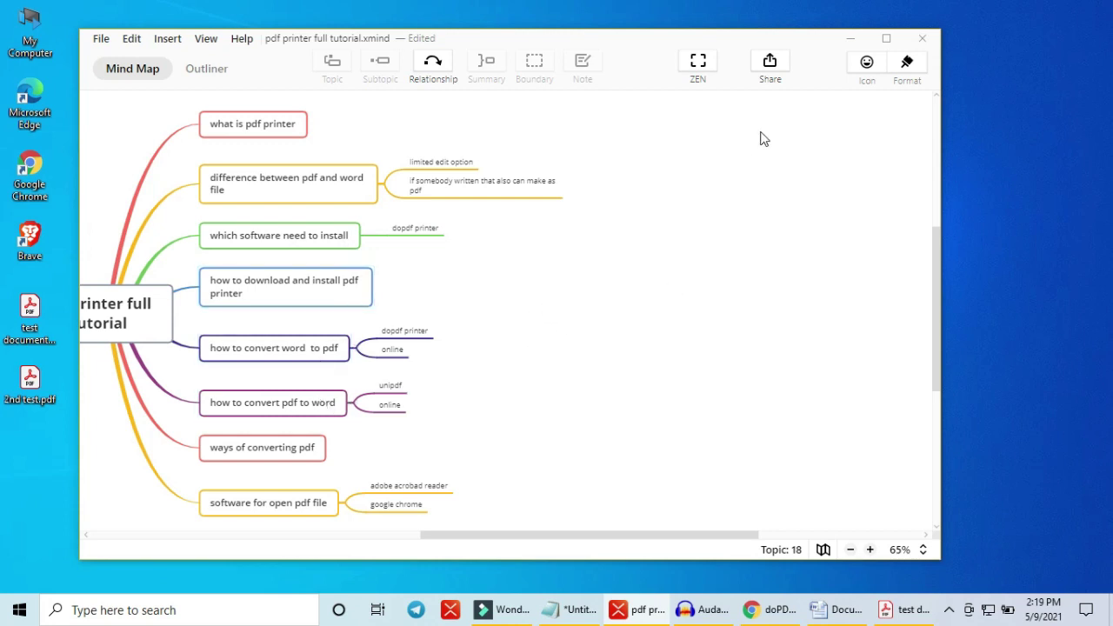
left_click(852, 39)
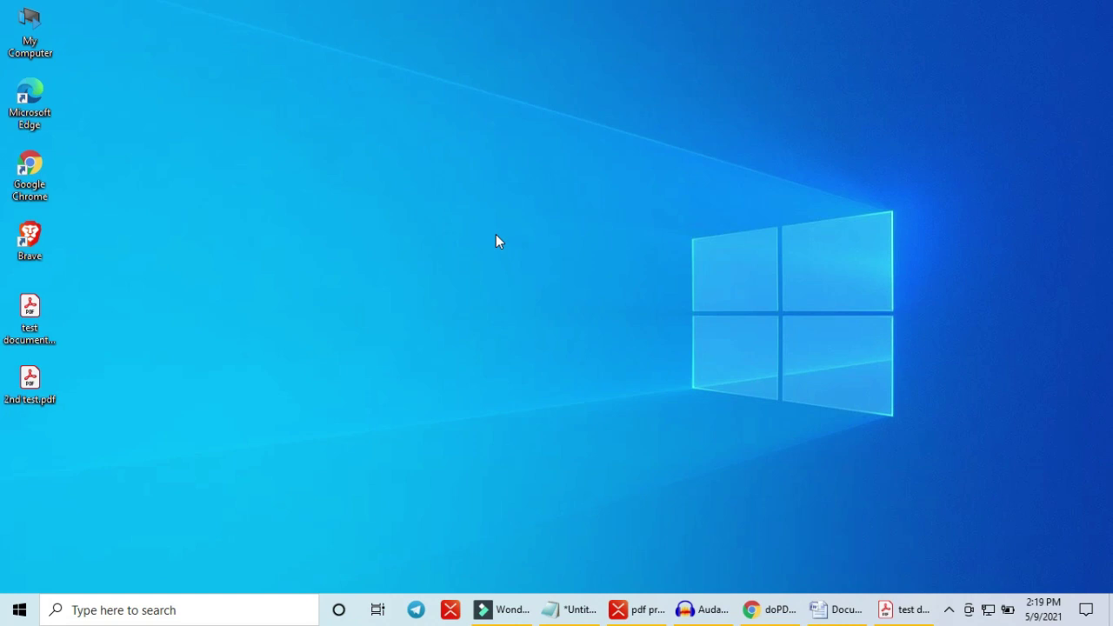
right_click(498, 241)
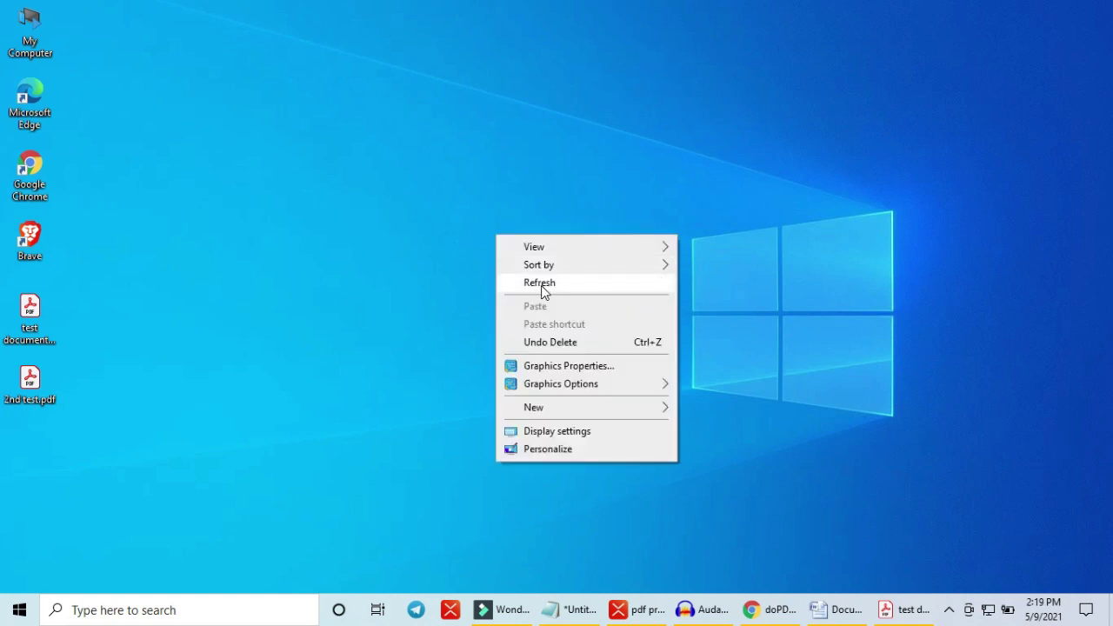
left_click(541, 283)
Step: Close the PDF reader that holds test document.pdf and refresh the desktop
left_click(904, 610)
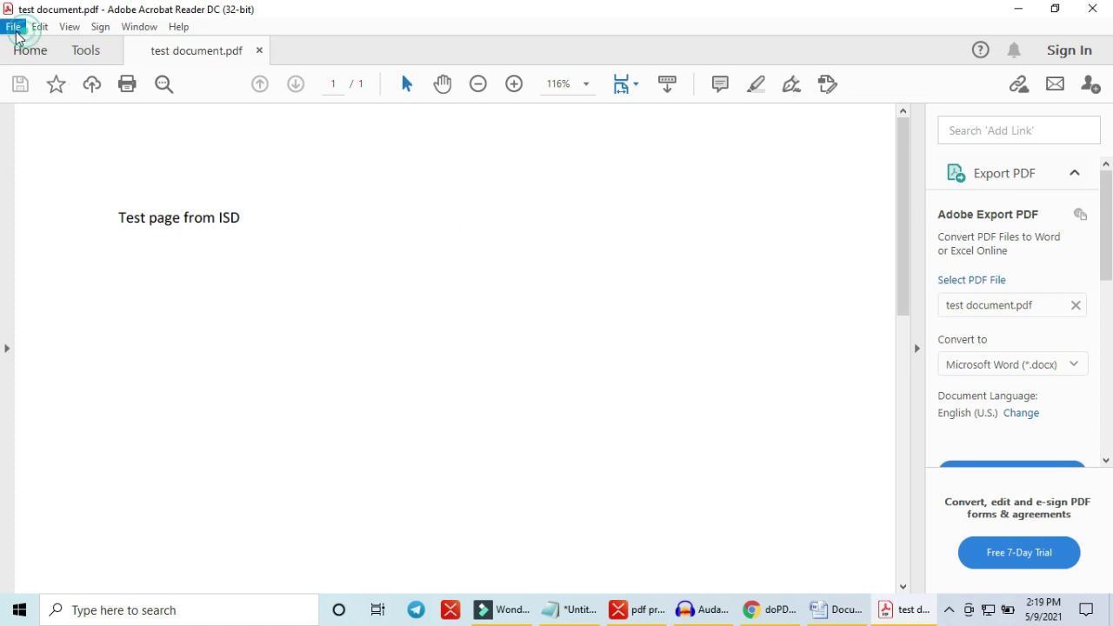
left_click(1095, 16)
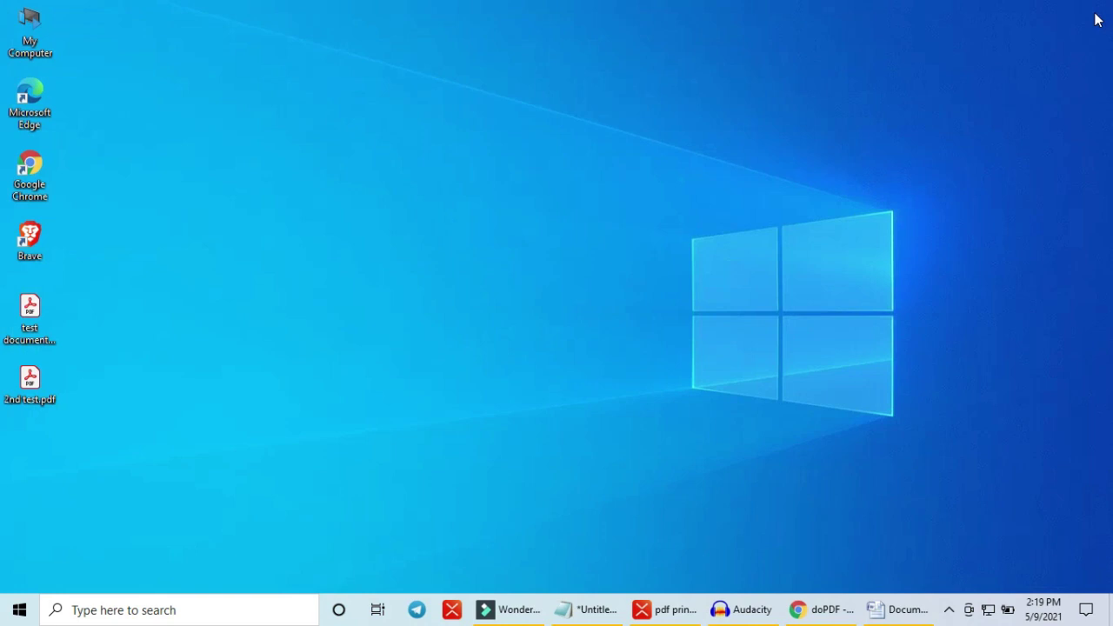
right_click(426, 105)
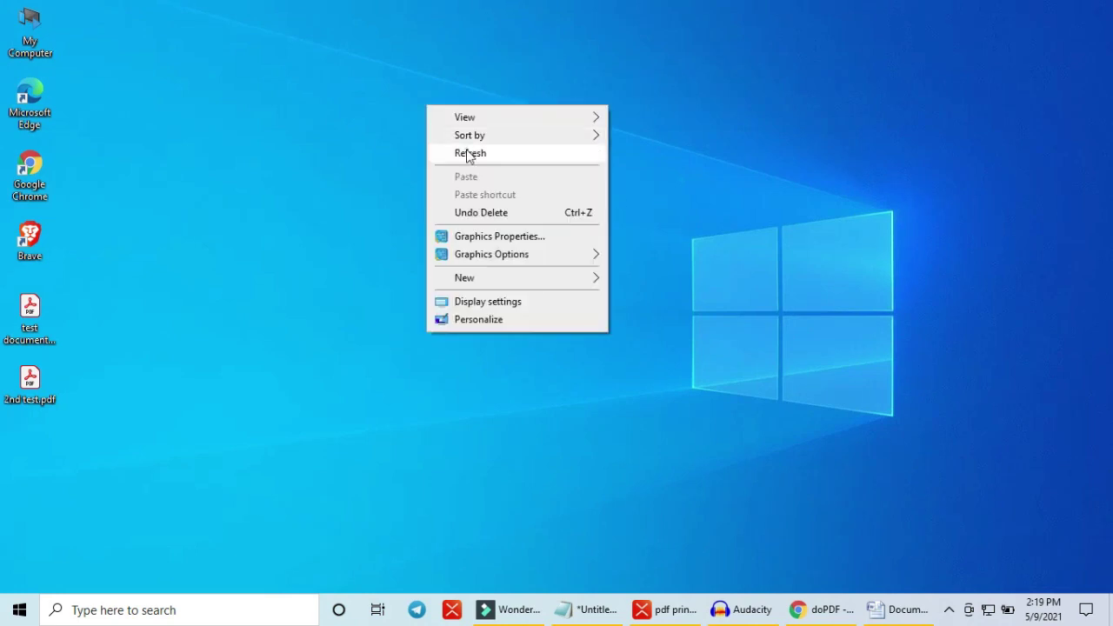
left_click(467, 152)
Step: Switch to Chrome and search Google for "downlaod unipdf" in a new tab
left_click(795, 601)
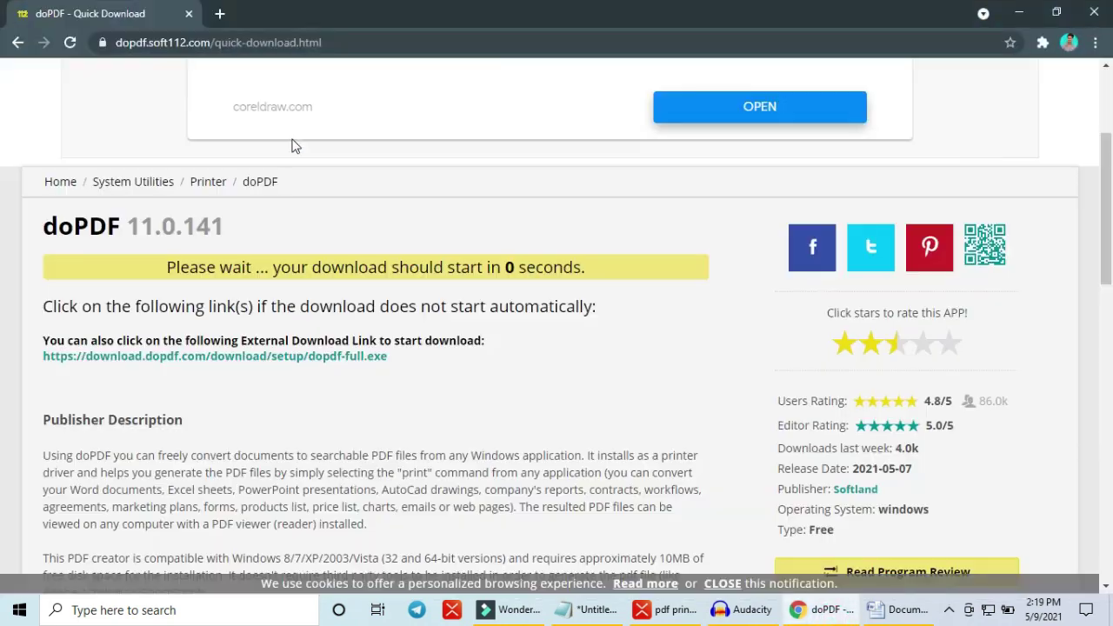
left_click(223, 16)
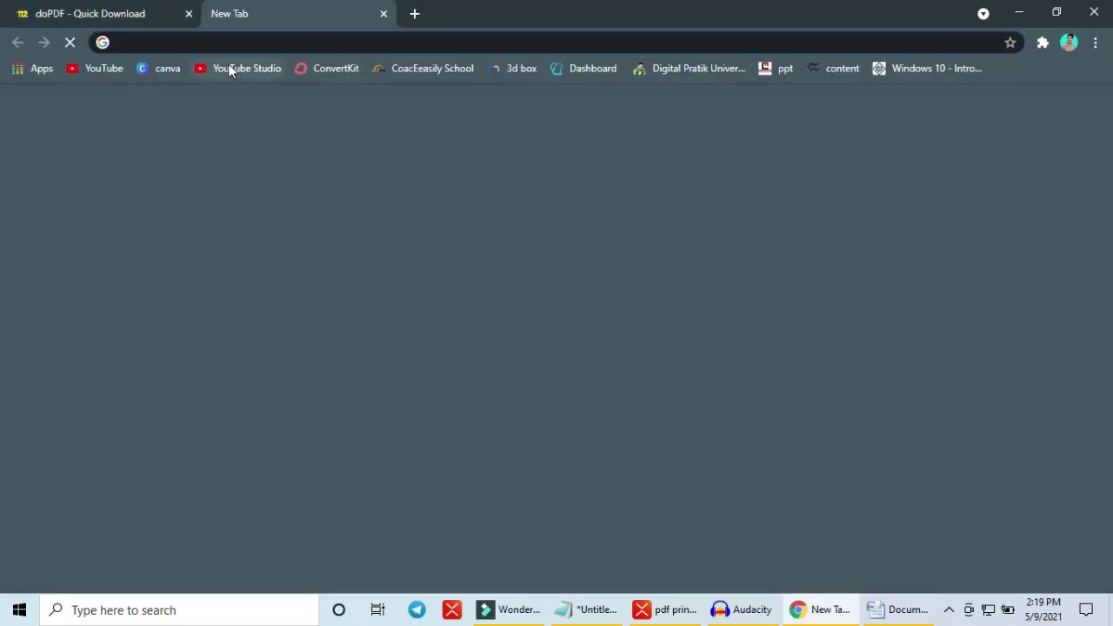
type("downlaod du")
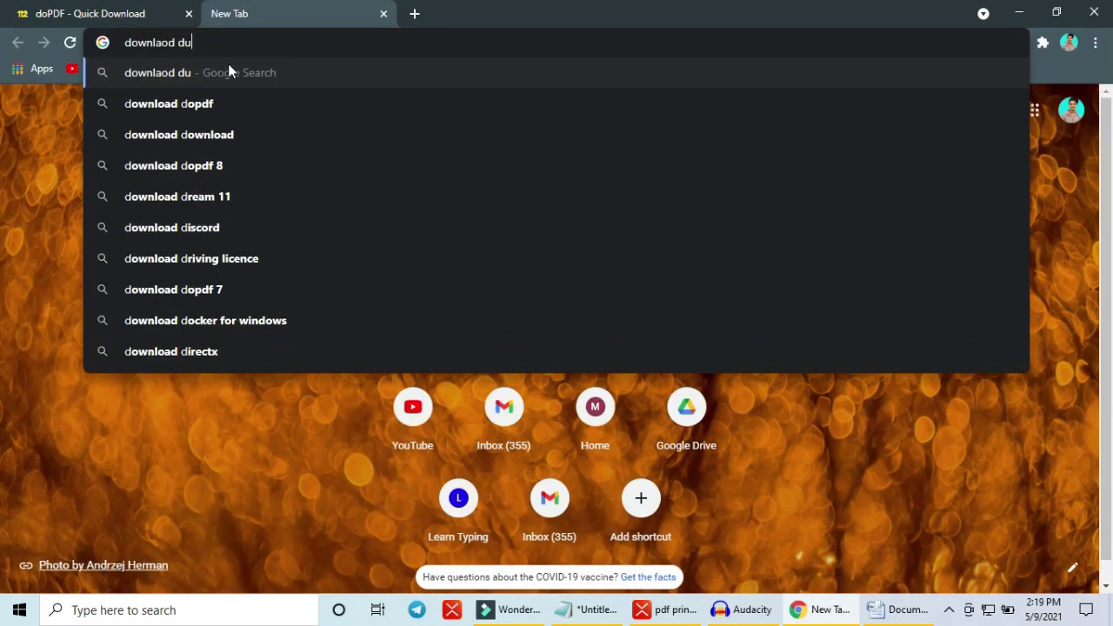
key("BackSpace")
key("BackSpace")
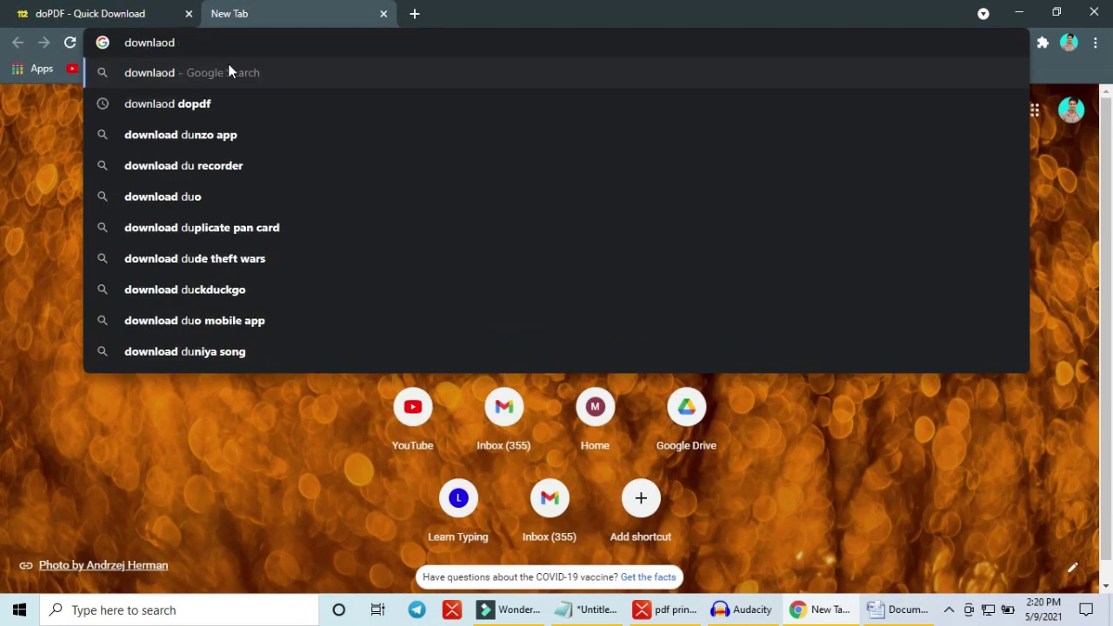
type("unipdf")
key("Return")
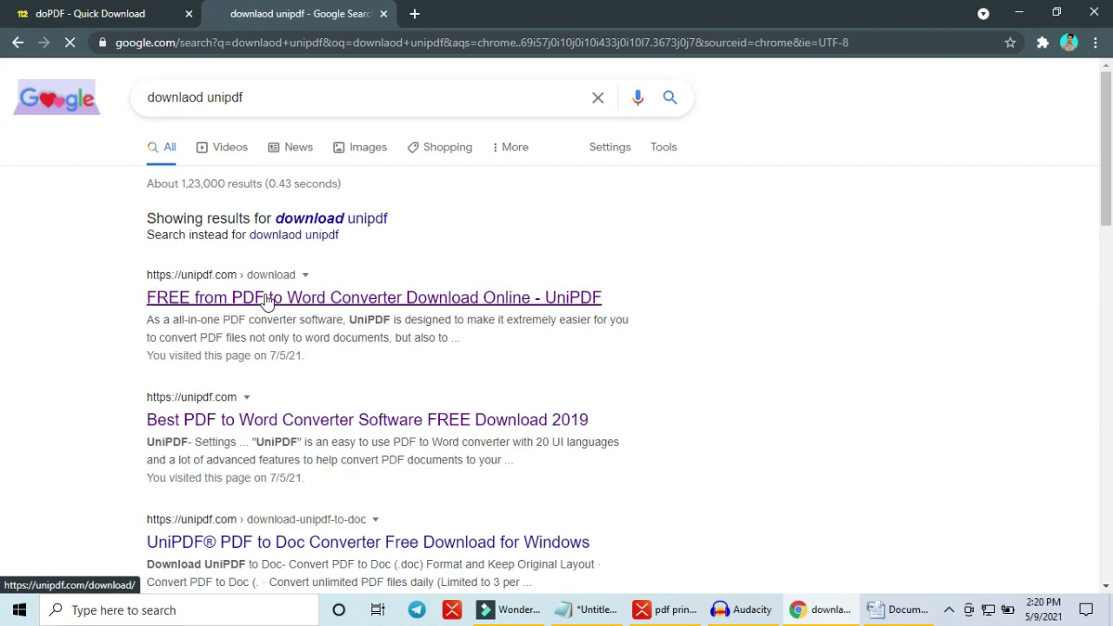
Step: Download the UniPDF Free Edition from the unipdf.com download page and launch its installer
left_click(267, 298)
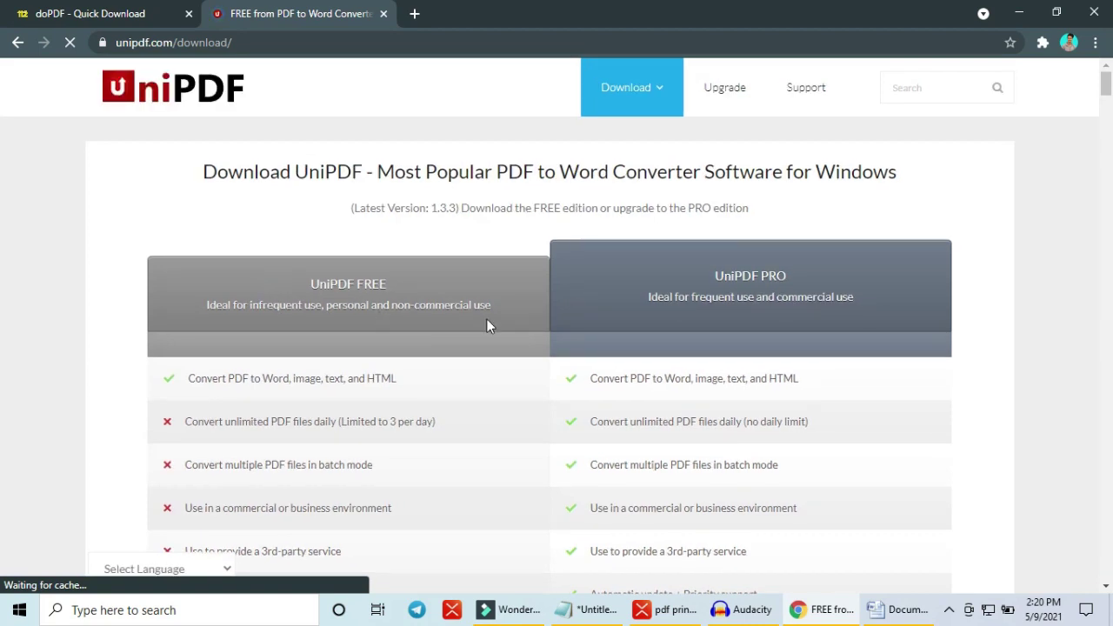
scroll(487, 320, "down", 3)
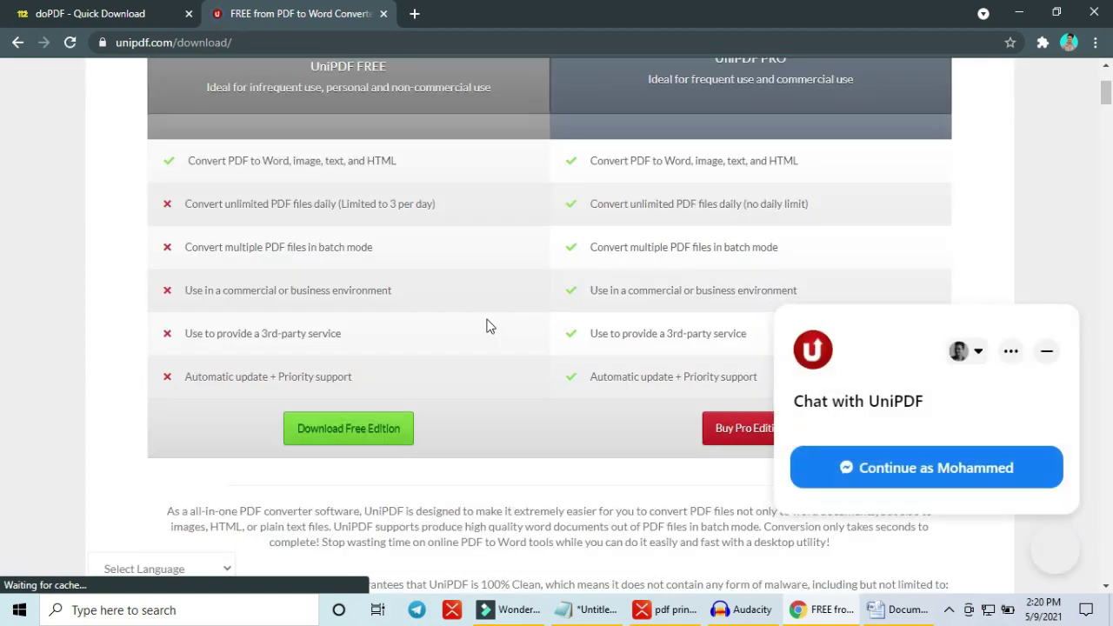
left_click(363, 435)
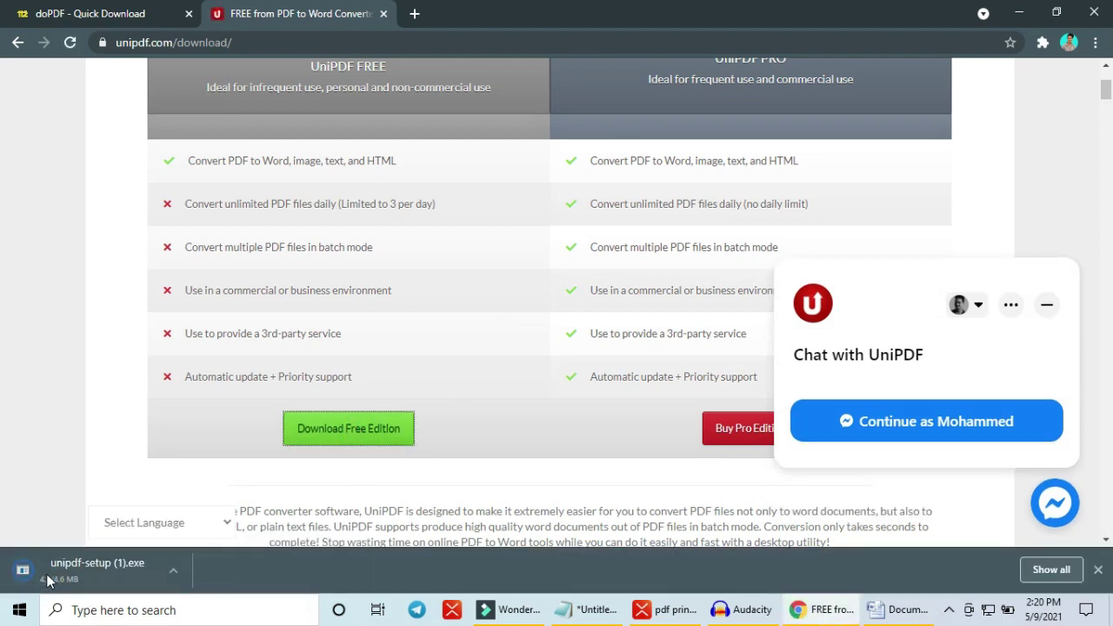
left_click(61, 579)
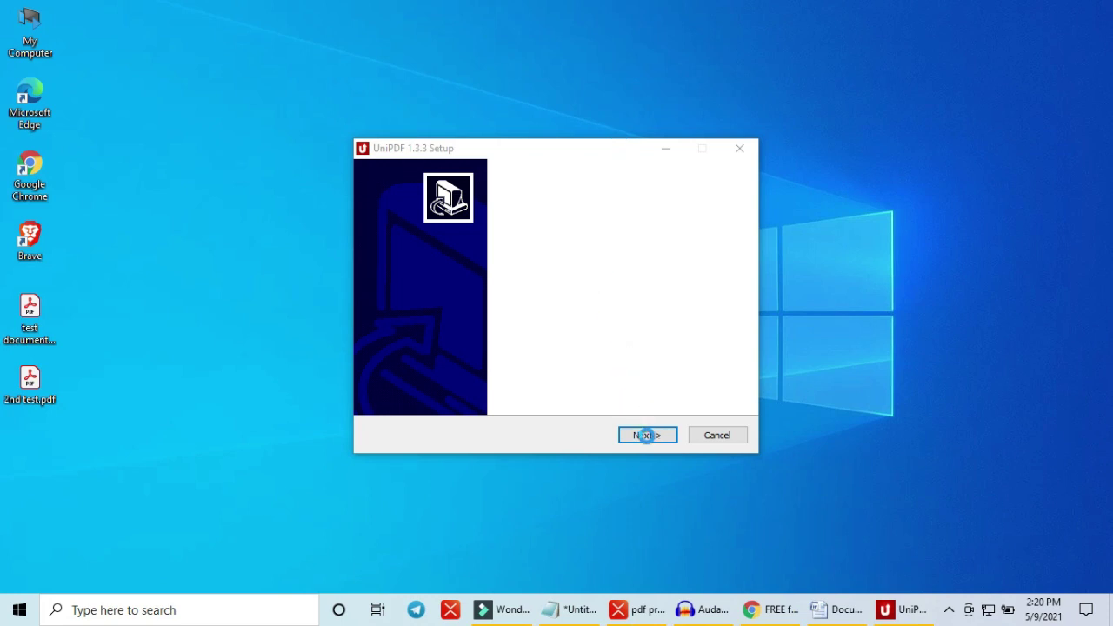
Step: Install UniPDF 1.3.3 with Start menu shortcuts disabled and finish the setup wizard
left_click(647, 437)
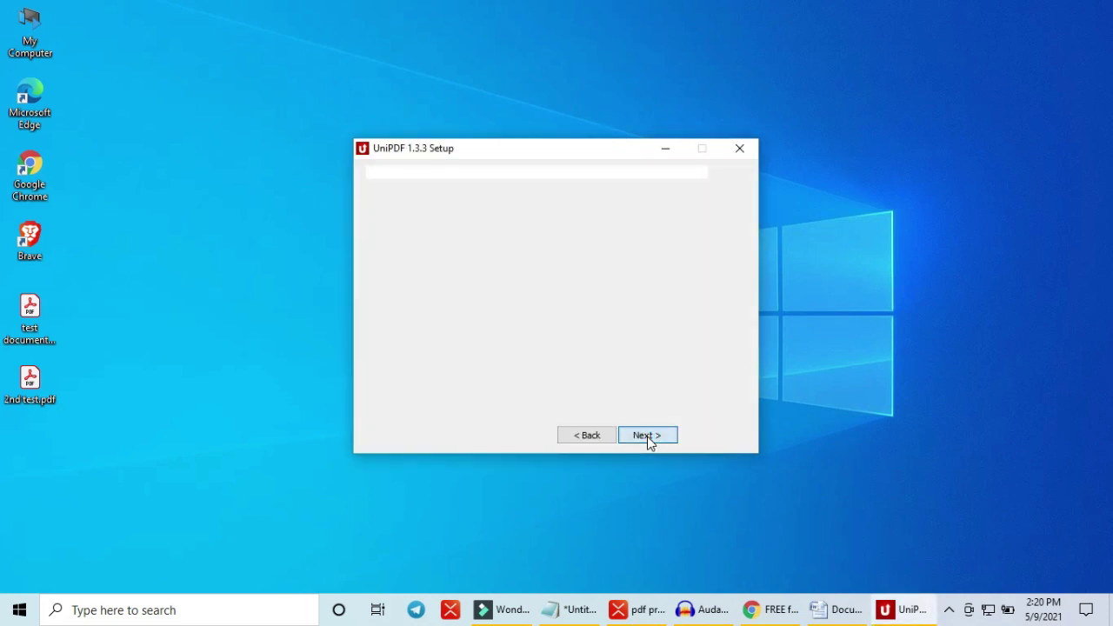
left_click(648, 437)
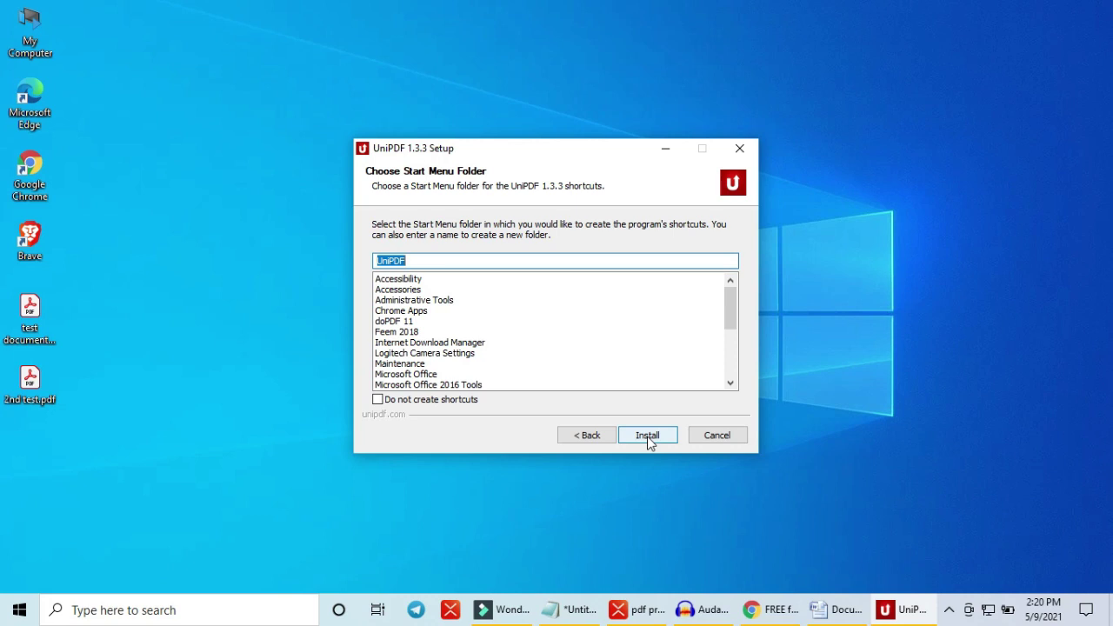
left_click(437, 400)
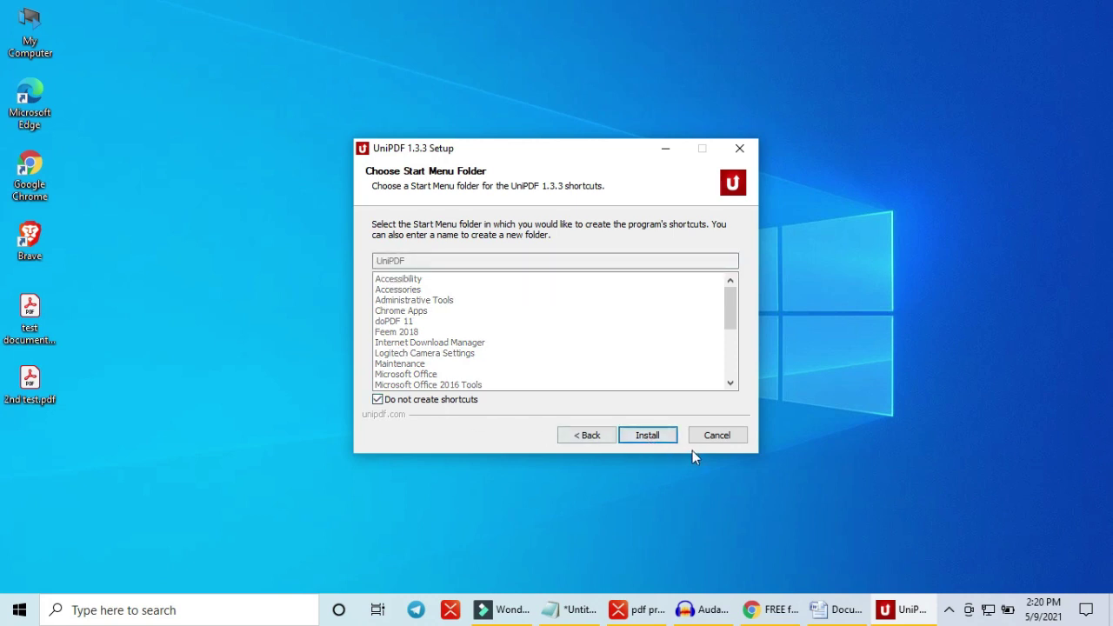
left_click(644, 435)
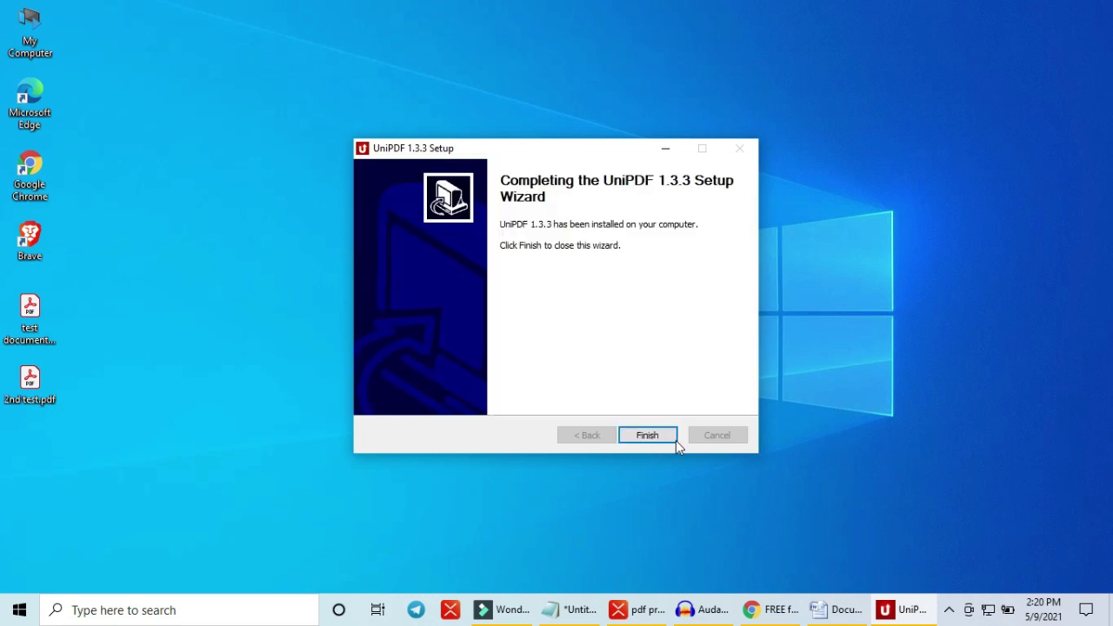
left_click(646, 441)
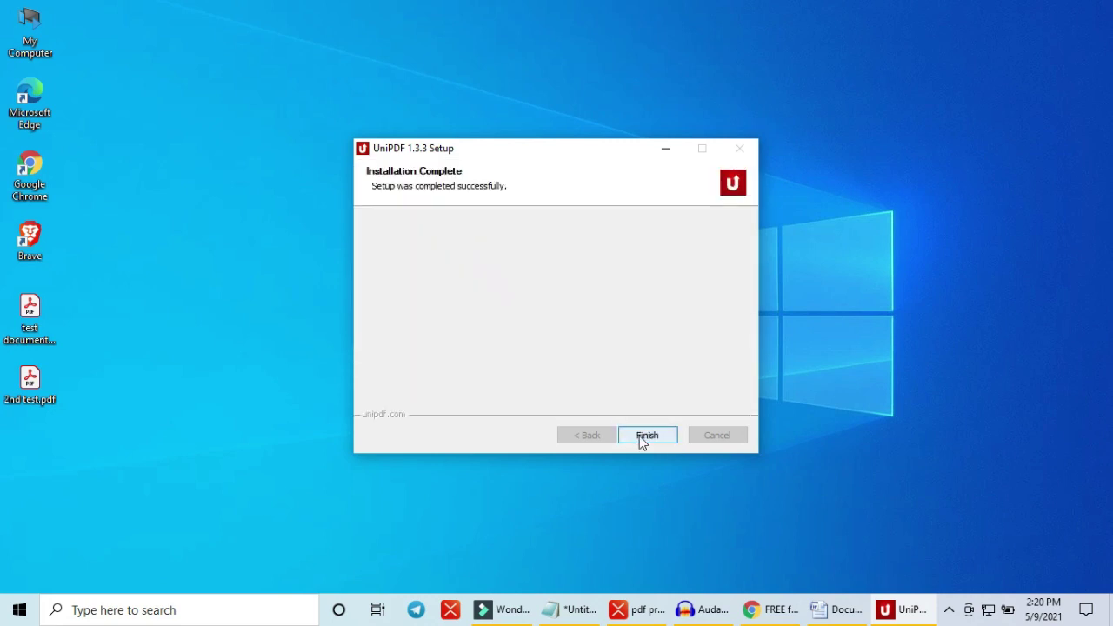
right_click(471, 229)
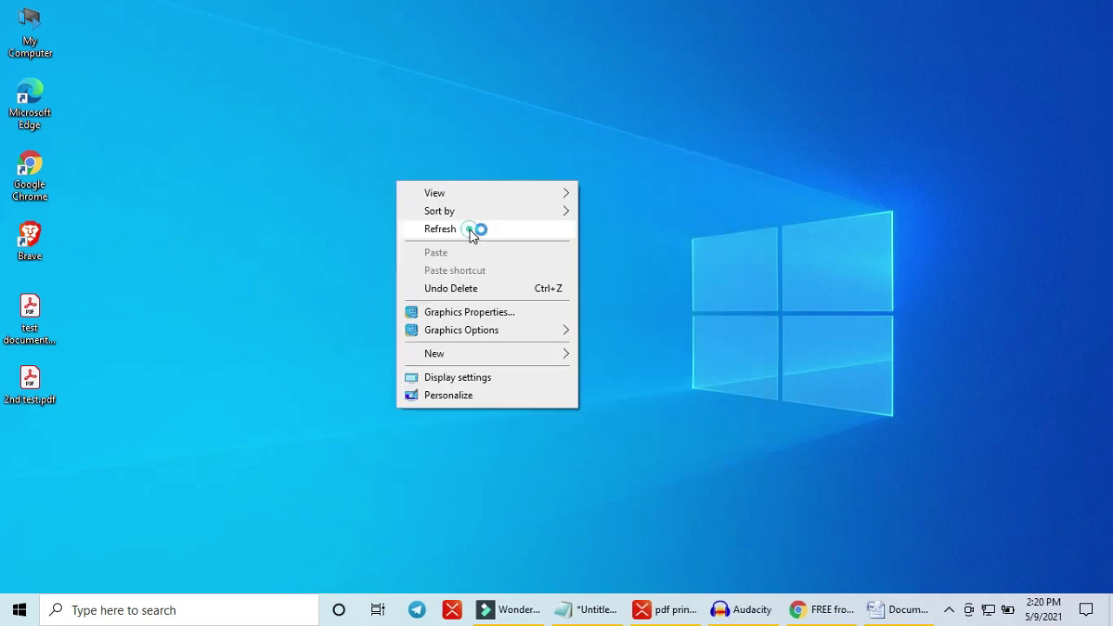
left_click(480, 229)
right_click(501, 224)
left_click(502, 232)
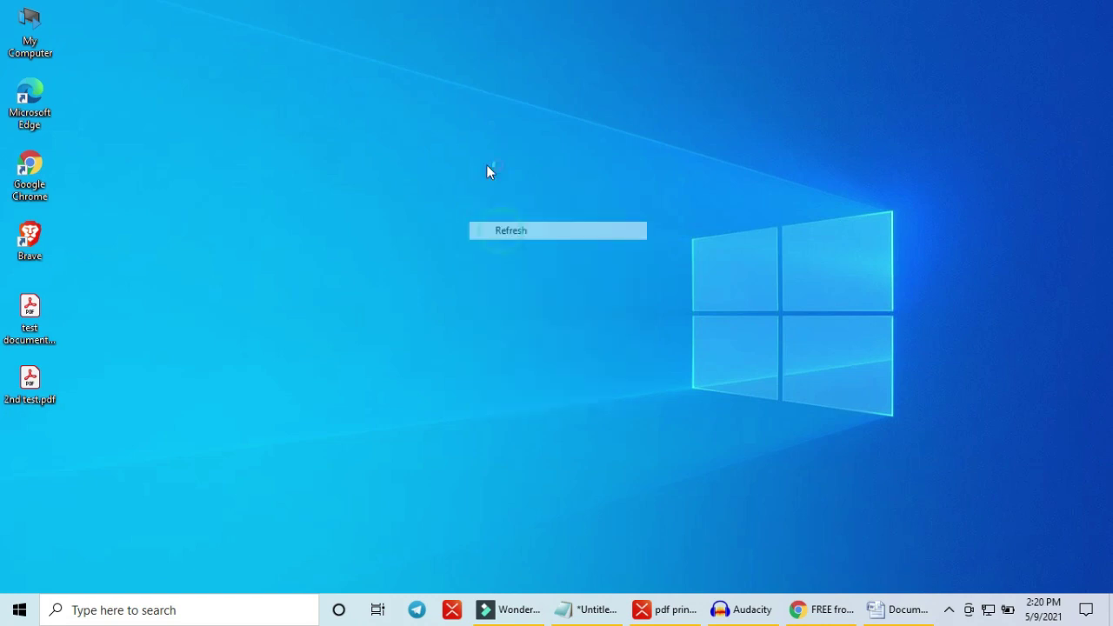
right_click(518, 216)
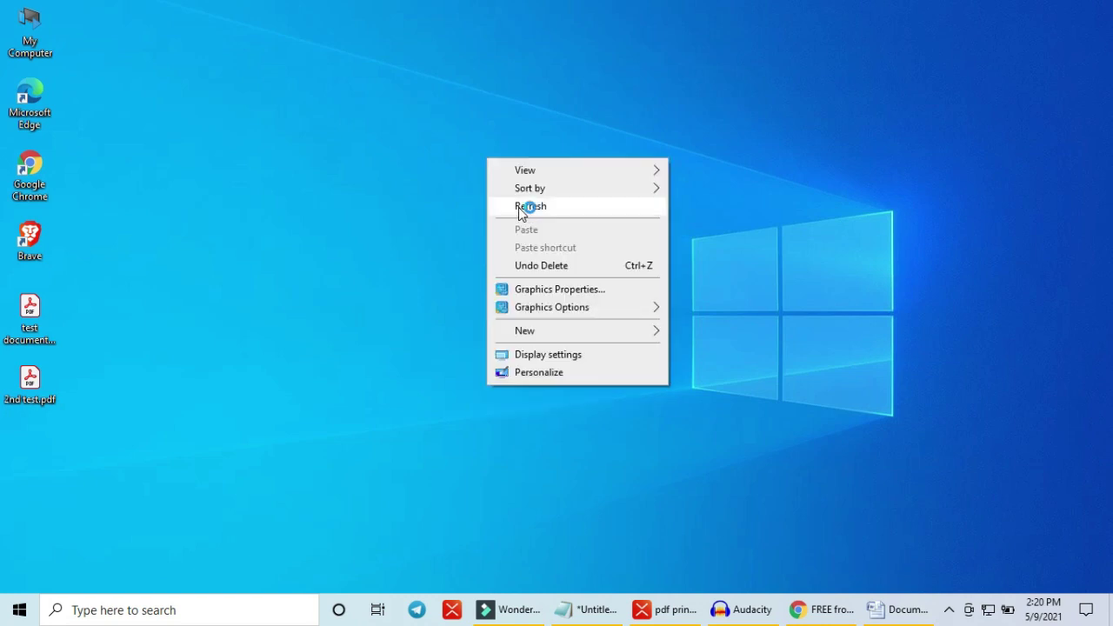
left_click(518, 207)
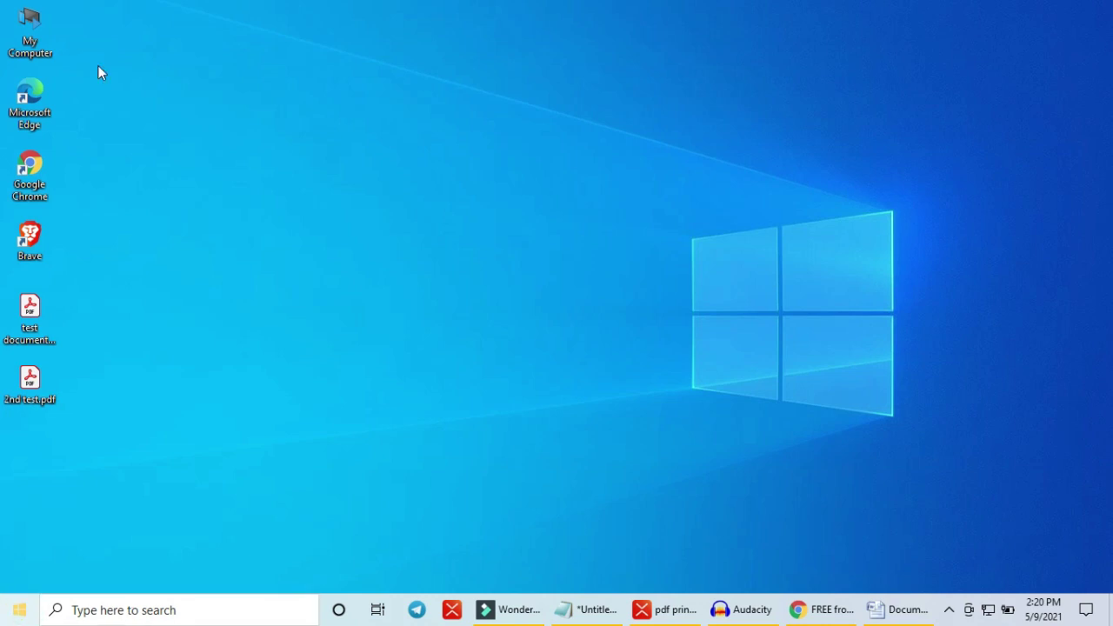
Step: Find "unipdf" through Windows search, view the UniPDF main window and close it
left_click(110, 610)
type("unipdf")
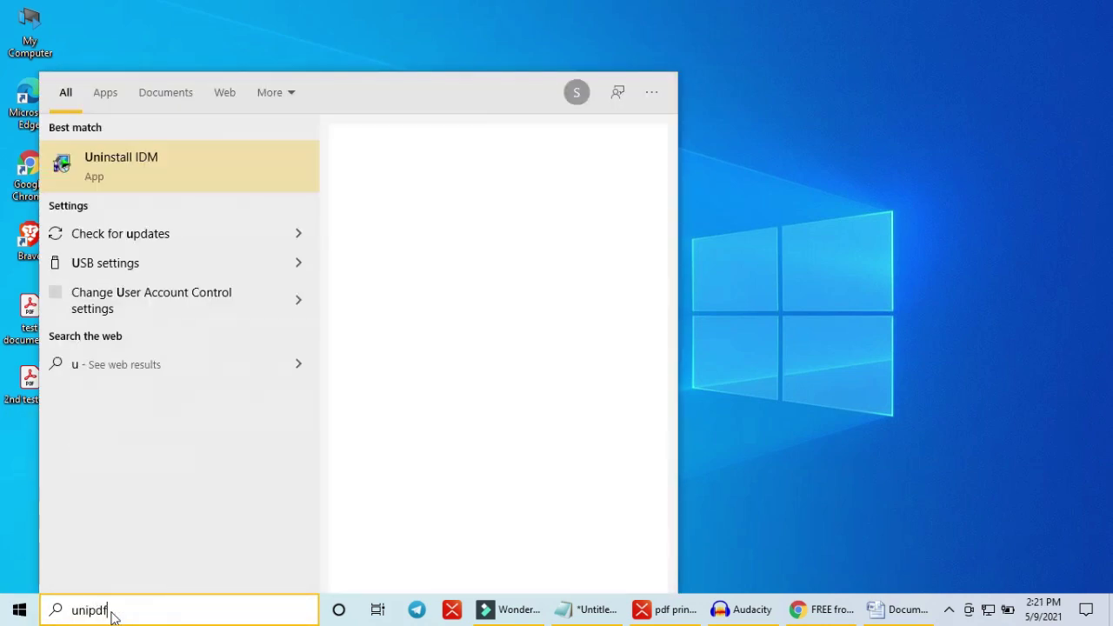
left_click(127, 155)
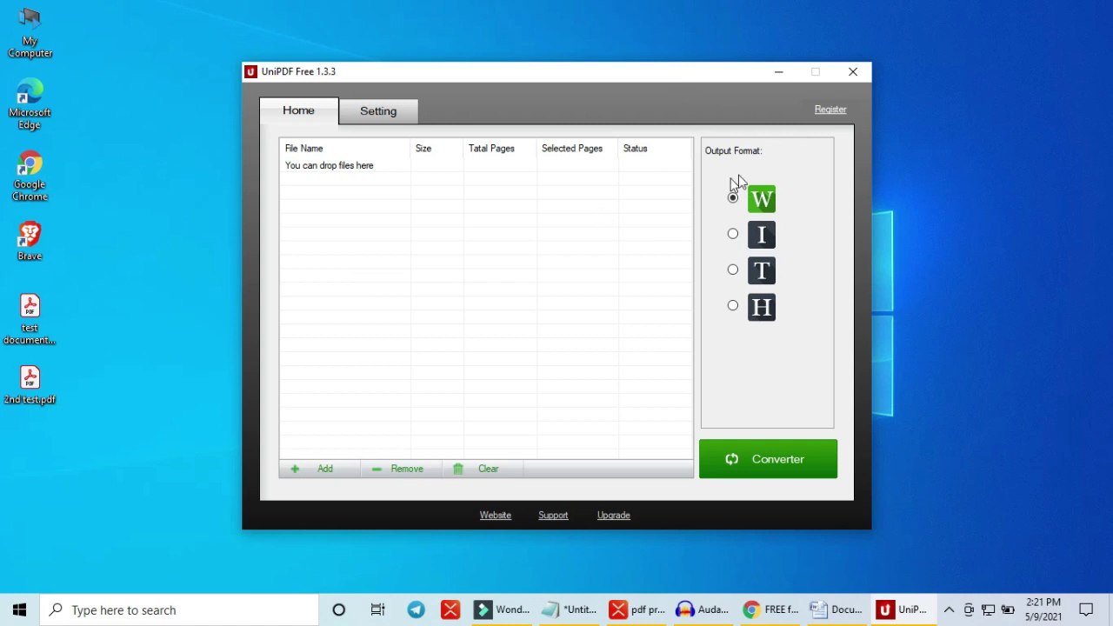
left_click(854, 73)
Step: Search Windows for "unipdf" again and open the program's file location
left_click(143, 609)
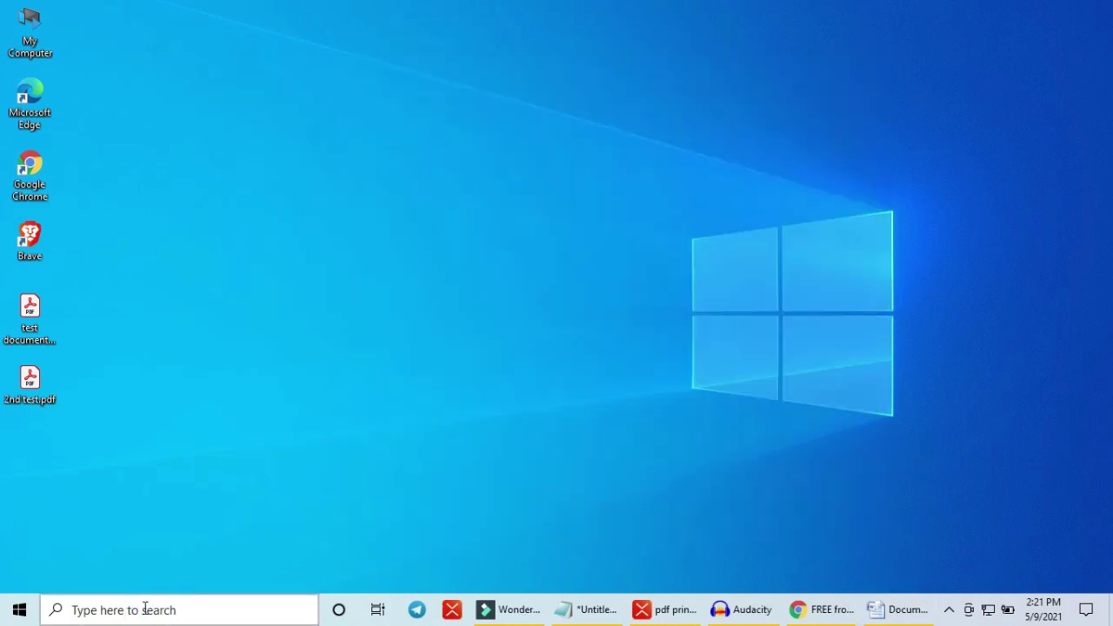
type("u")
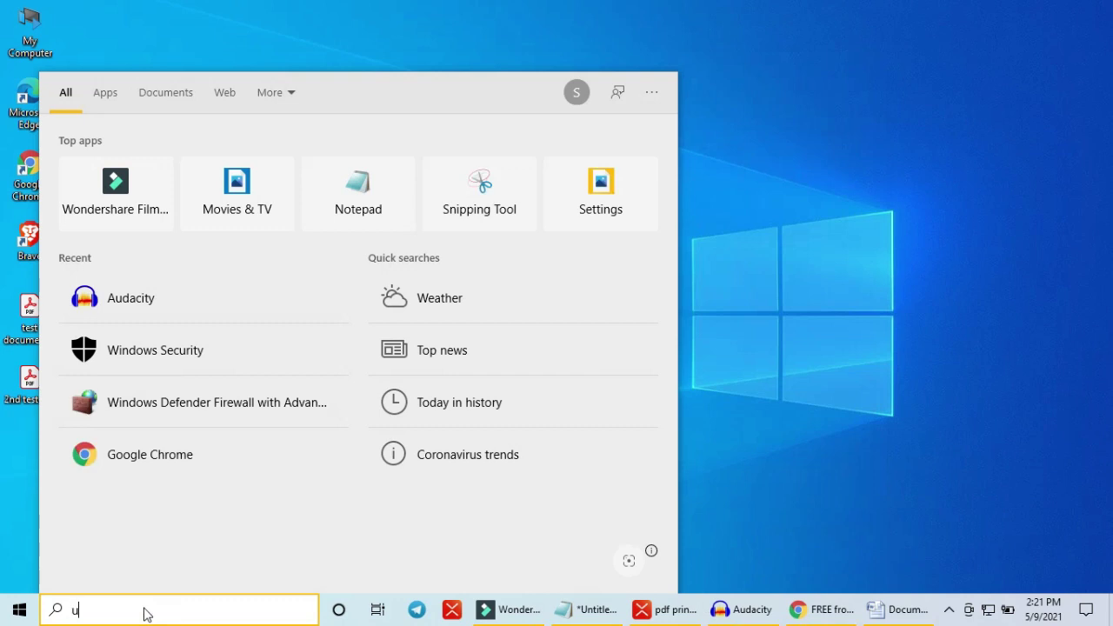
type("nipdf")
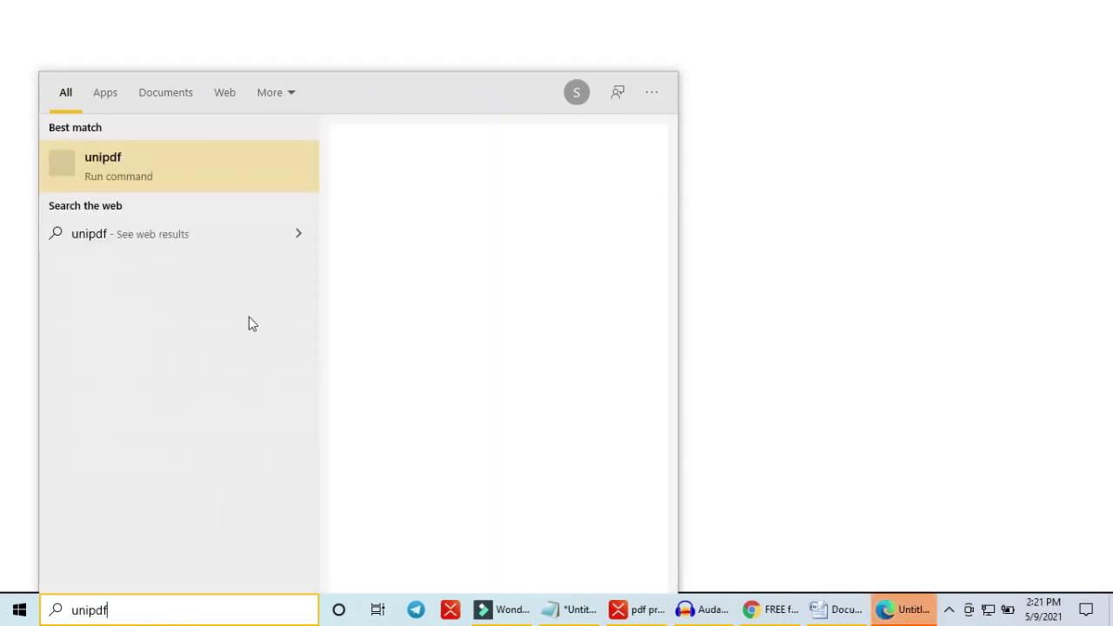
left_click(400, 346)
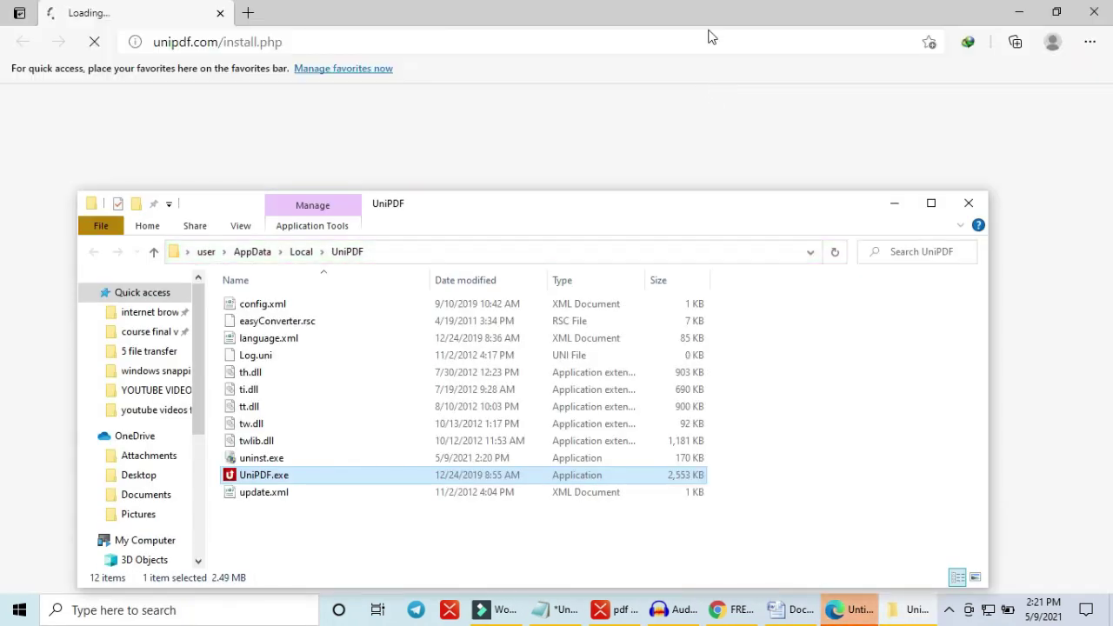
Step: Move the Edge and UniPDF folder windows aside and create a desktop shortcut to UniPDF.exe
double_click(738, 13)
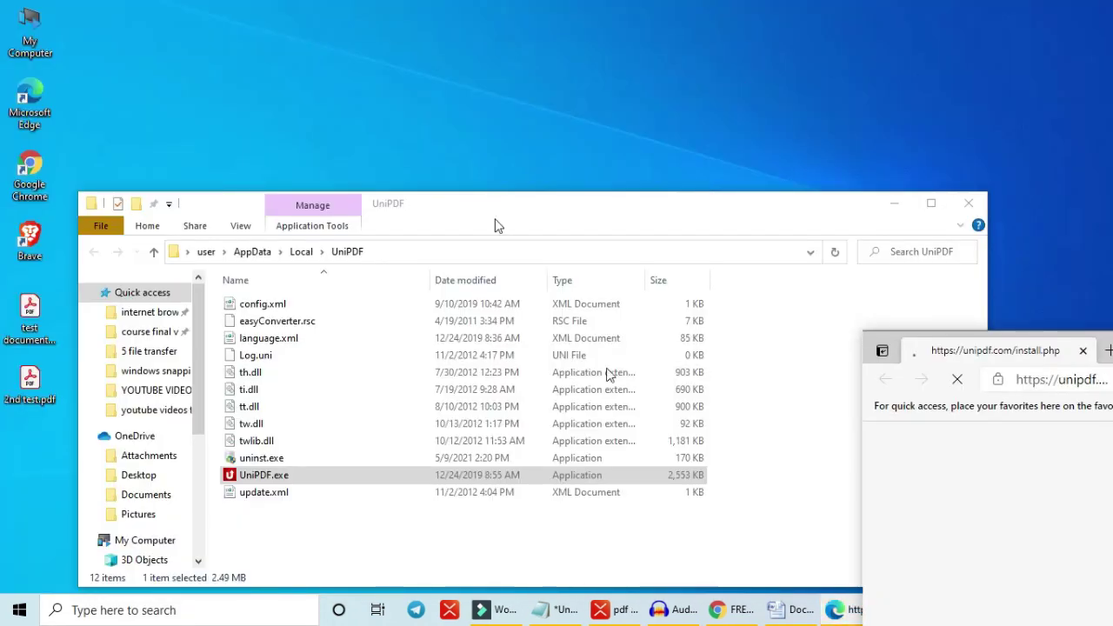
left_click_drag(494, 223, 738, 32)
left_click_drag(549, 287, 105, 335)
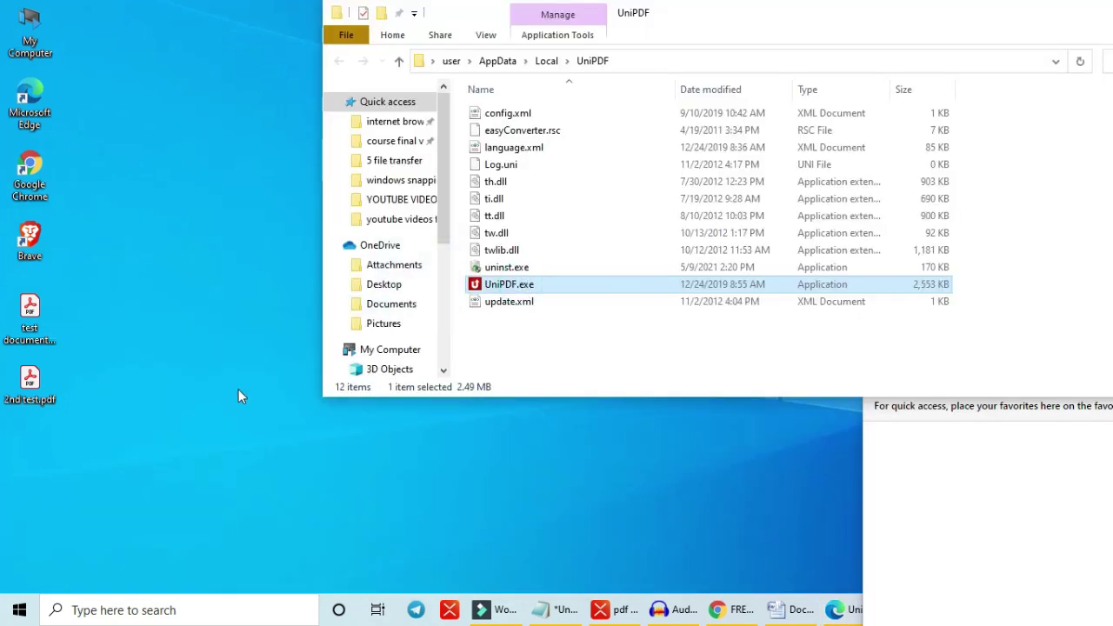
left_click(228, 479)
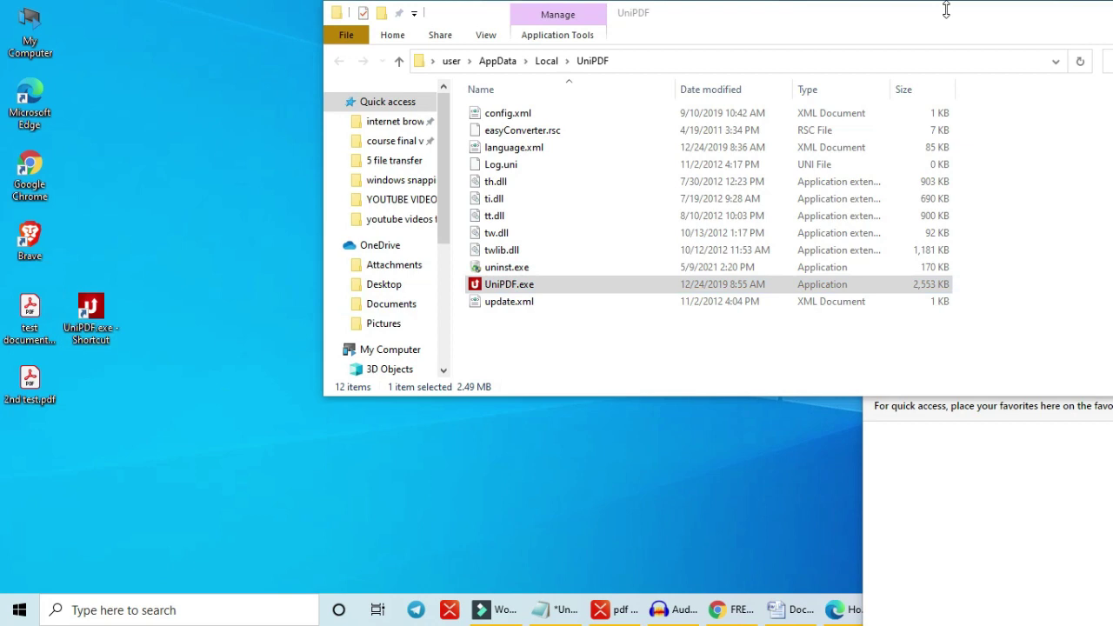
Step: Close the UniPDF folder and the Edge window, and refresh the desktop
left_click_drag(946, 11, 656, 101)
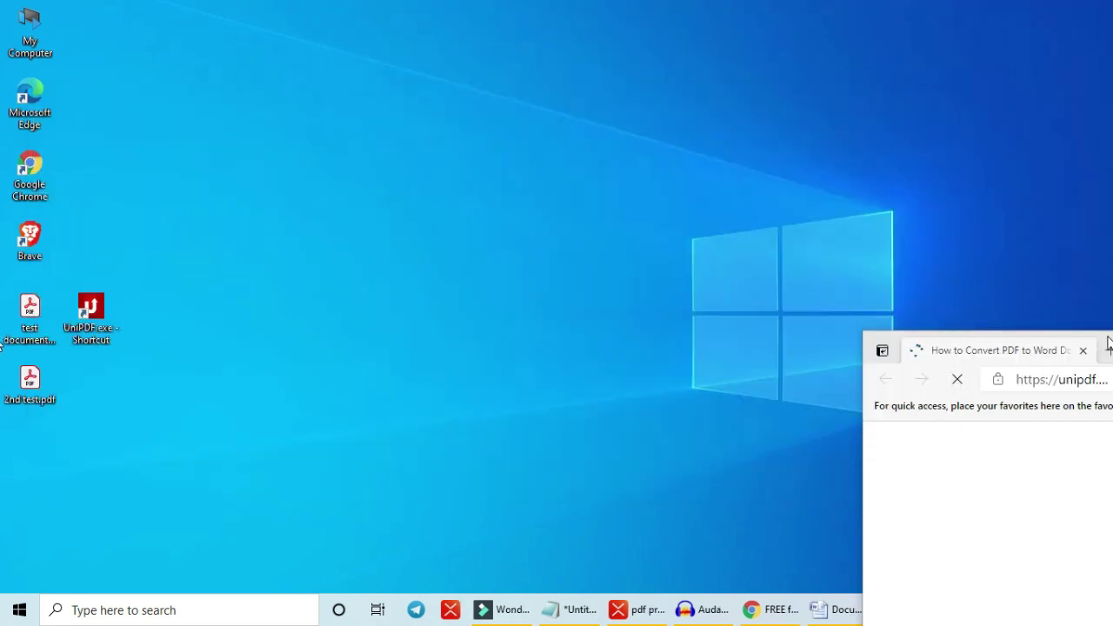
left_click_drag(905, 343, 279, 300)
left_click(642, 305)
right_click(588, 249)
left_click(631, 296)
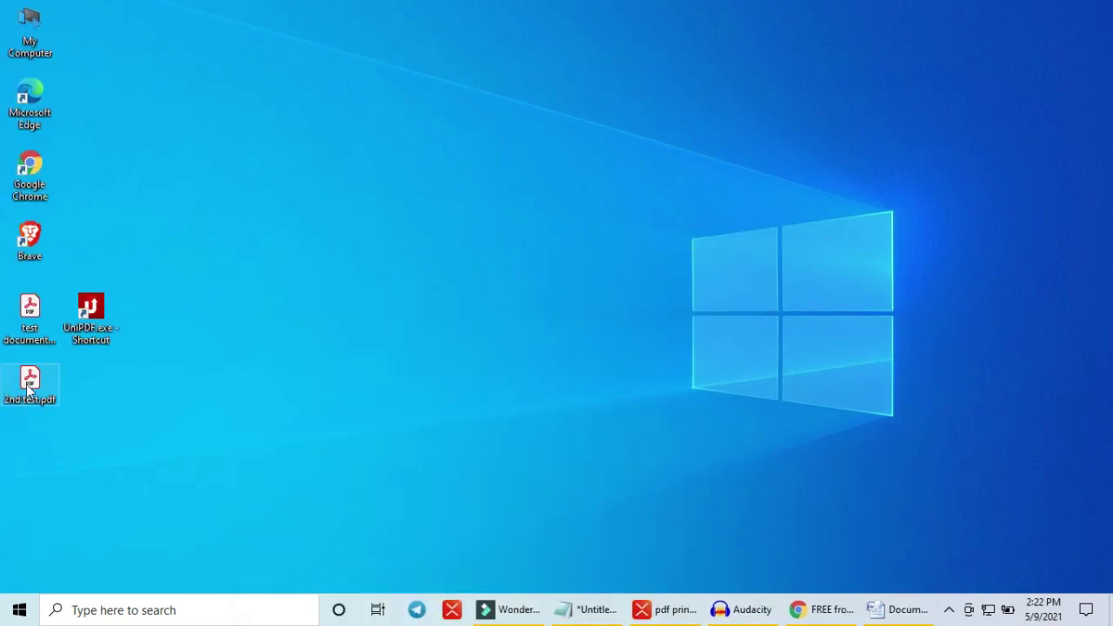
Step: Reposition the UniPDF desktop shortcut, launch UniPDF from it and add the test document PDF to the conversion list
left_click_drag(74, 331, 186, 236)
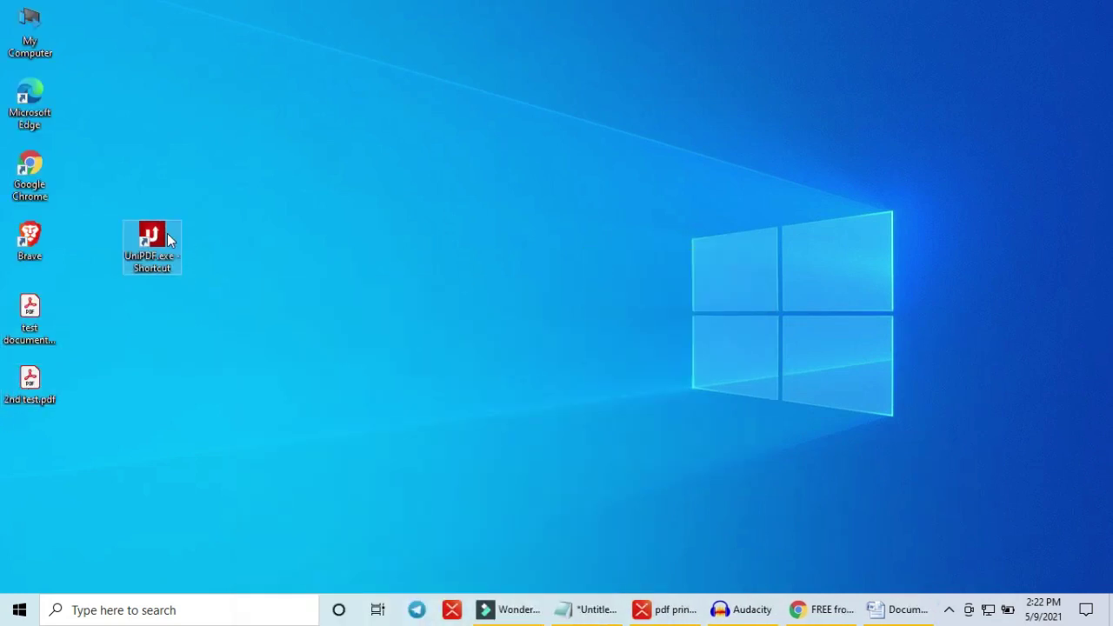
key("Return")
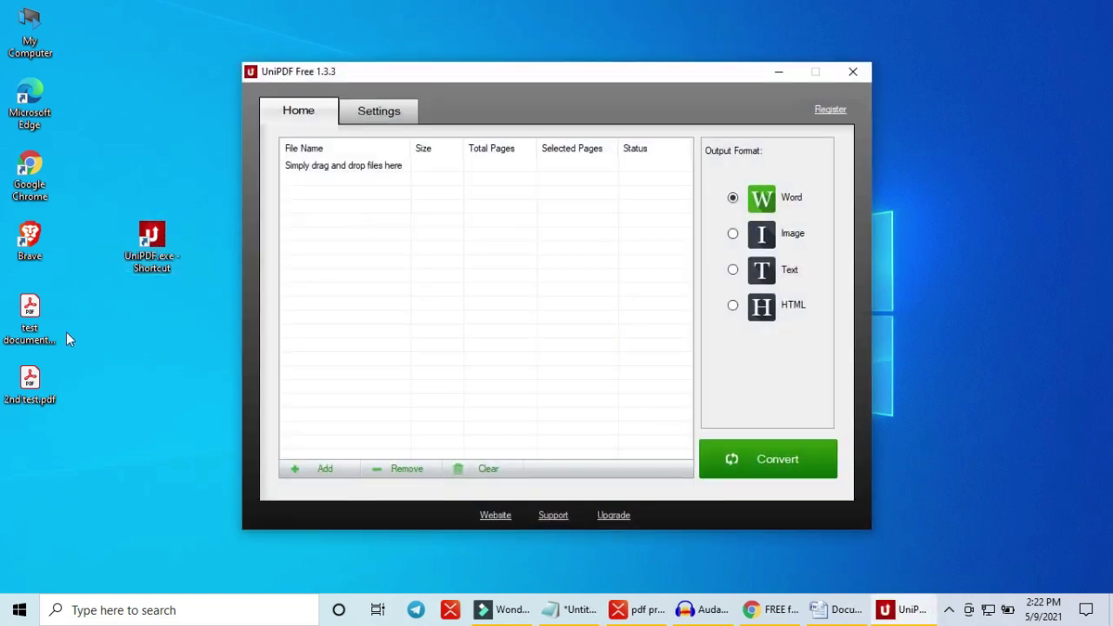
left_click_drag(32, 318, 360, 214)
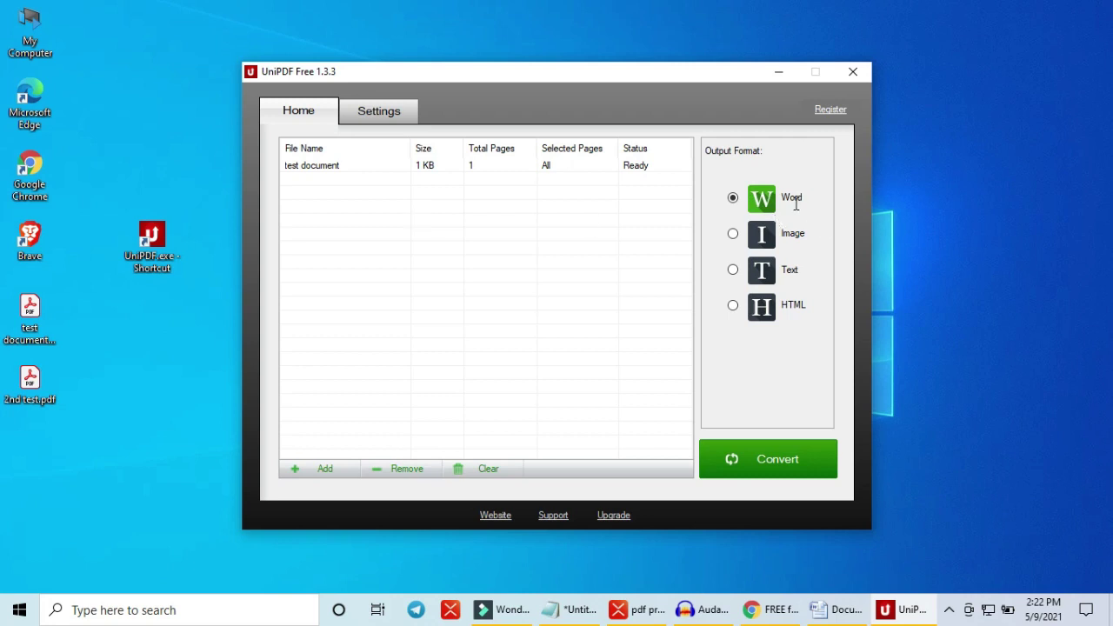
Step: Convert the test document PDF to Word with Desktop as the save location and open the converted file
left_click(762, 470)
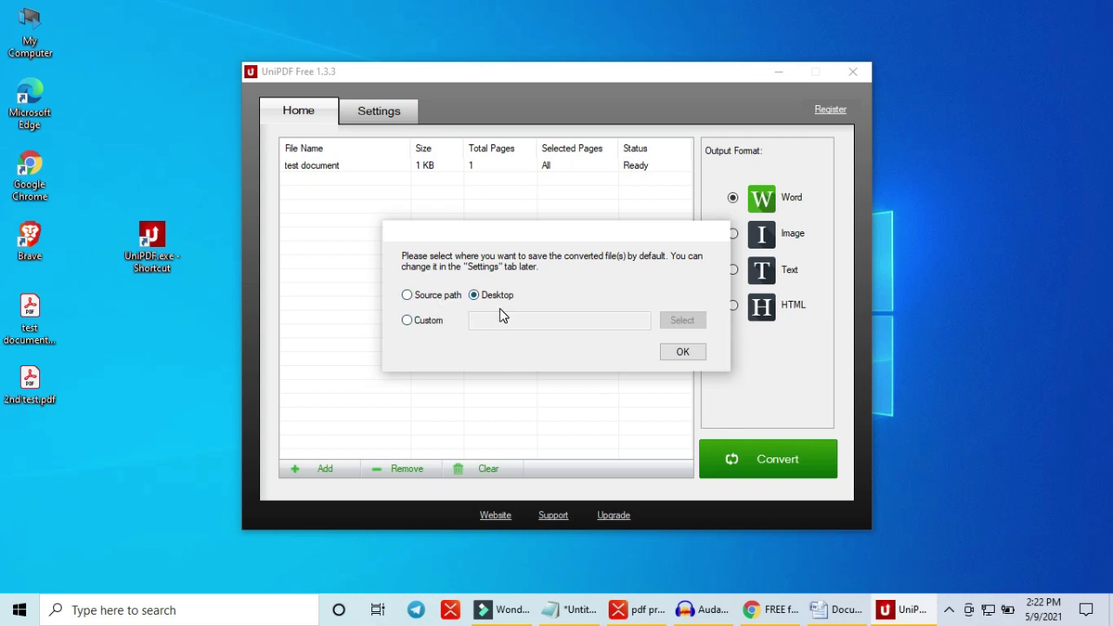
left_click(683, 352)
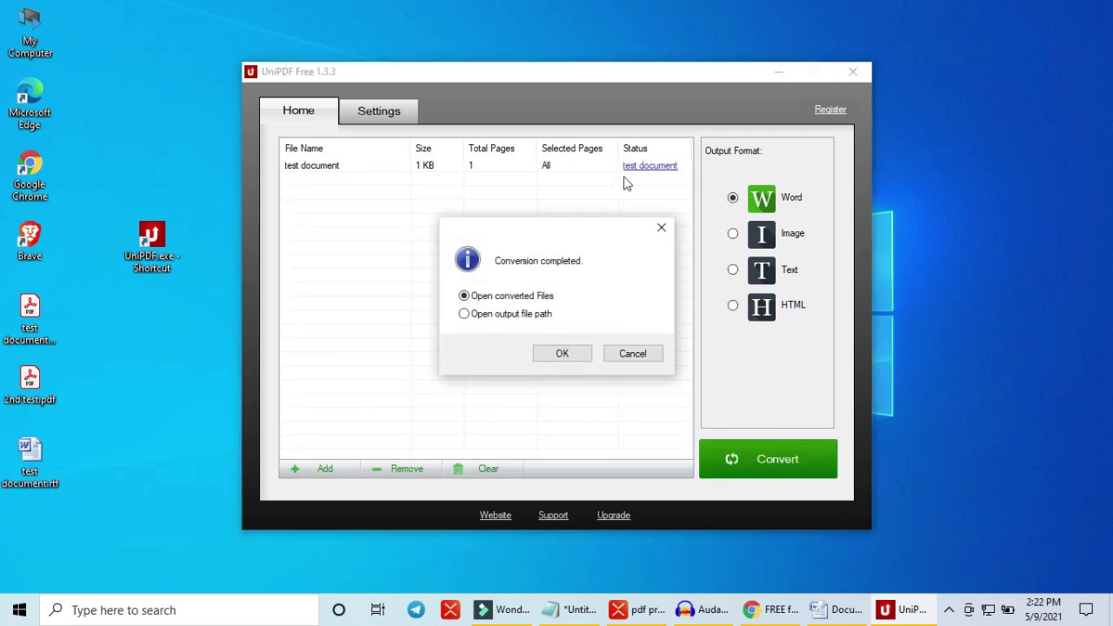
left_click(573, 355)
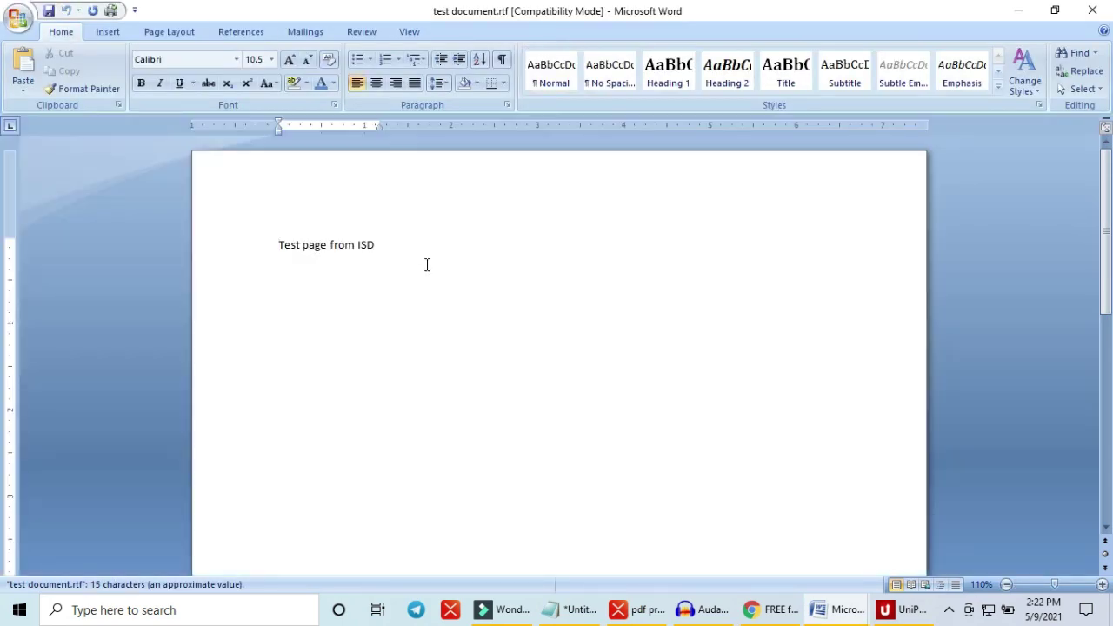
Step: Append "dfsdfdfzv" after "Test page from ISD" and add a second line reading "Dfjsdhfkjdsnf" in test document.rtf
left_click(406, 250)
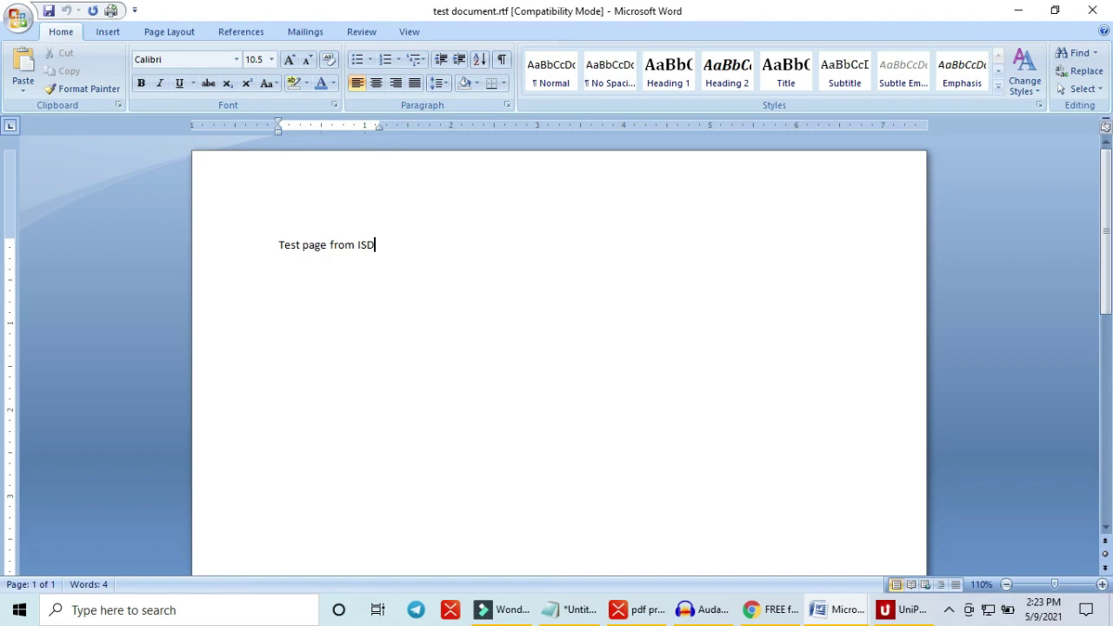
type("dfsdfdfzv")
key("Return")
type("dfjsdhfkjdsnf")
key("Return")
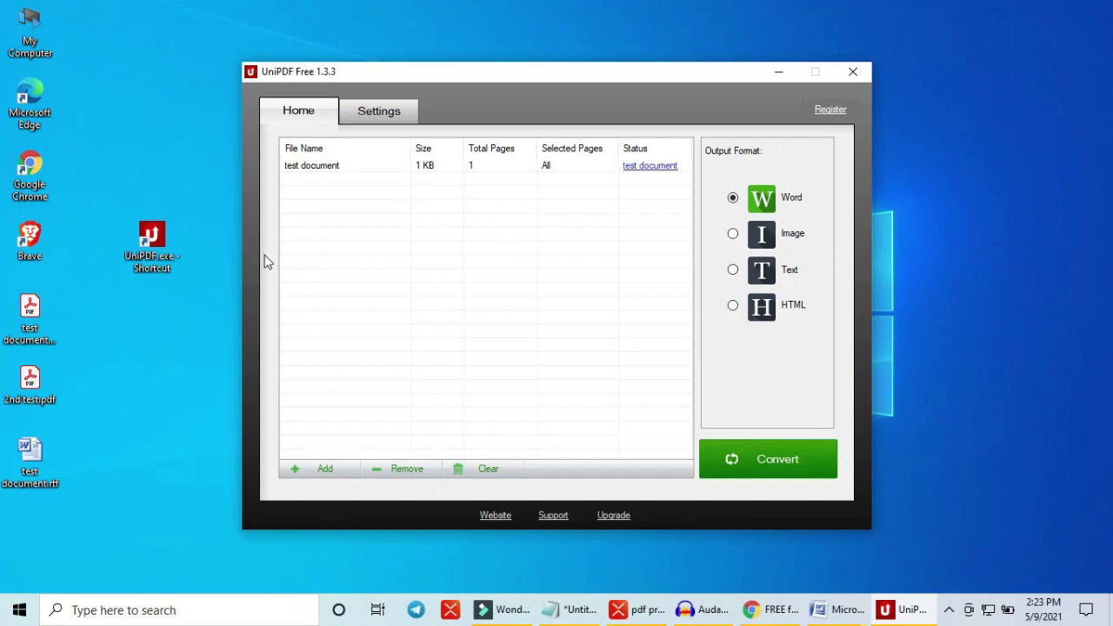
Step: Browse the New Volume (F:) drive from UniPDF's add-file dialog and close the dialog without adding a file
left_click(326, 469)
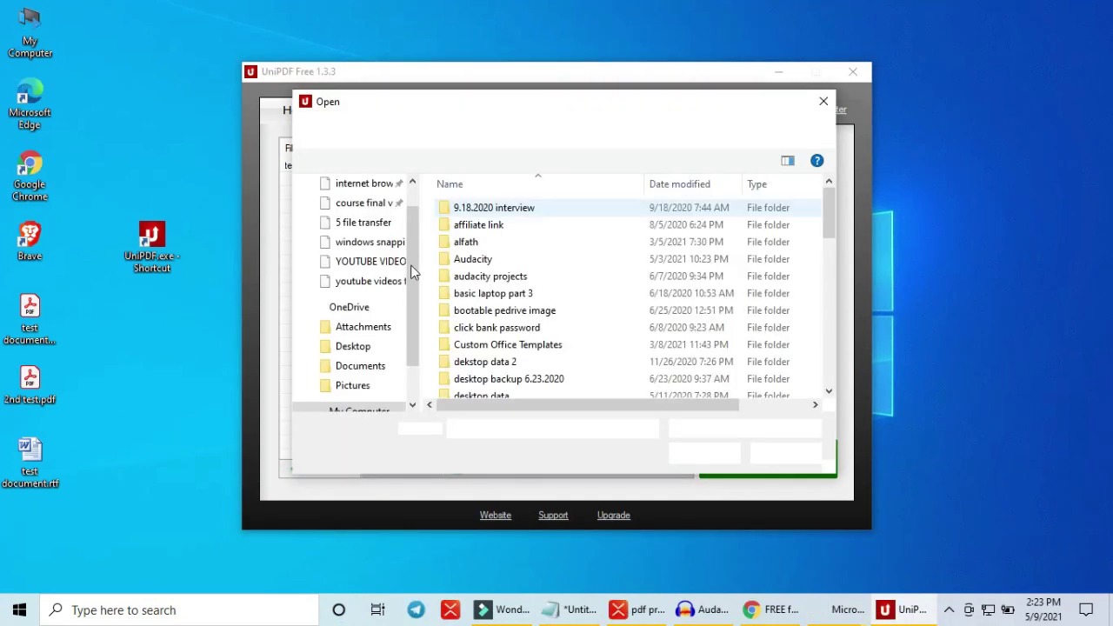
scroll(396, 369, "down", 1)
left_click(391, 340)
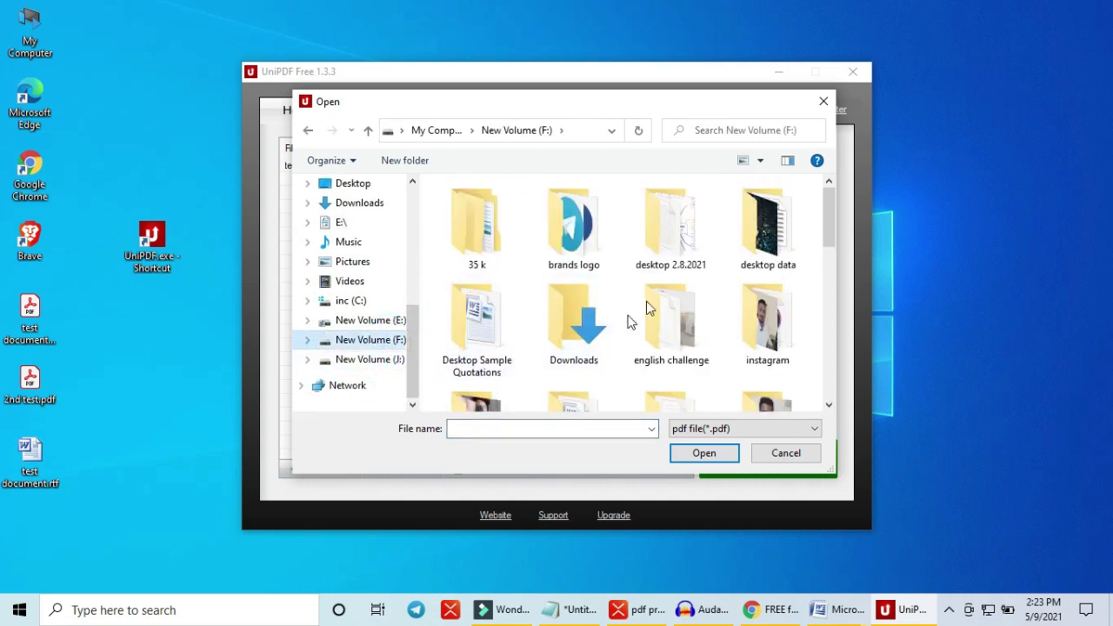
left_click(824, 103)
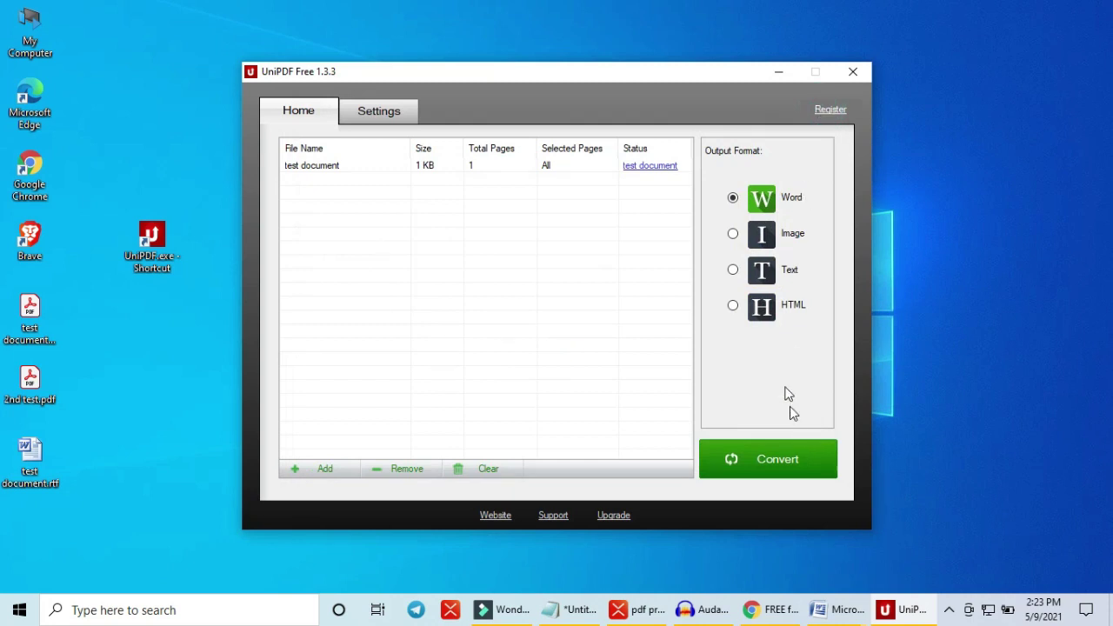
Step: Close UniPDF and refresh the desktop
left_click(853, 78)
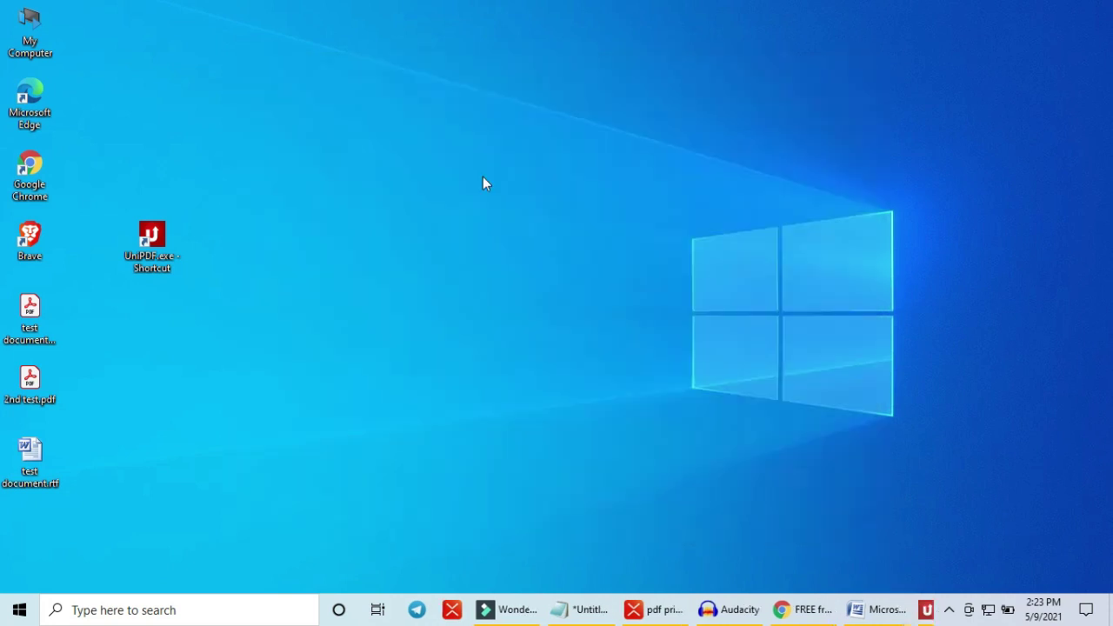
right_click(529, 222)
left_click(534, 228)
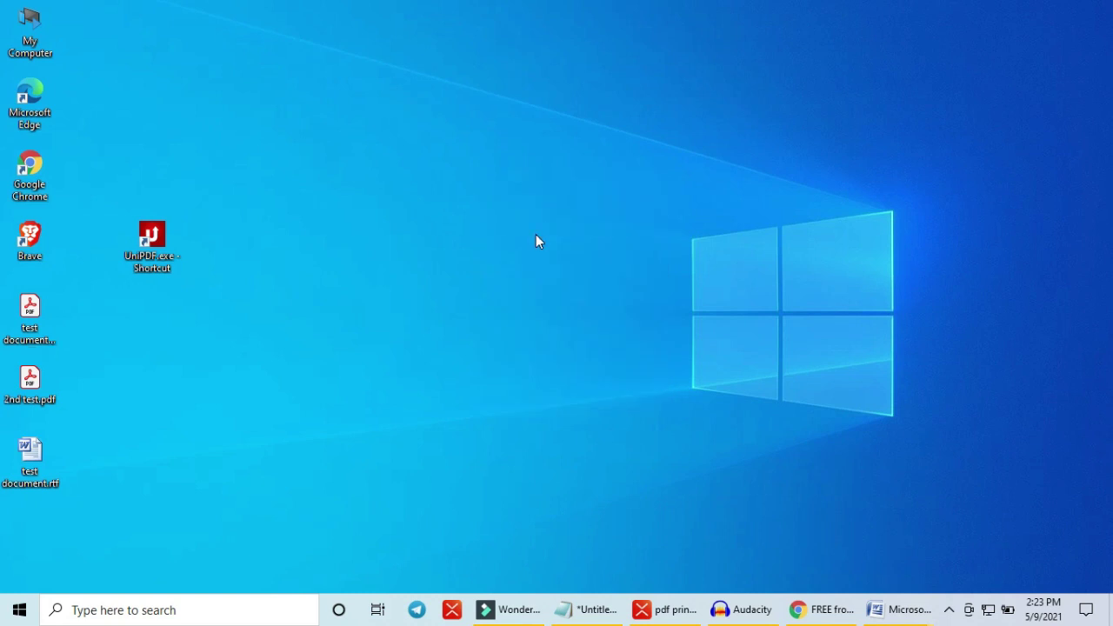
Step: Review the topics in the "pdf printer full tutorial" mind map, minimize it and refresh the desktop
left_click(672, 599)
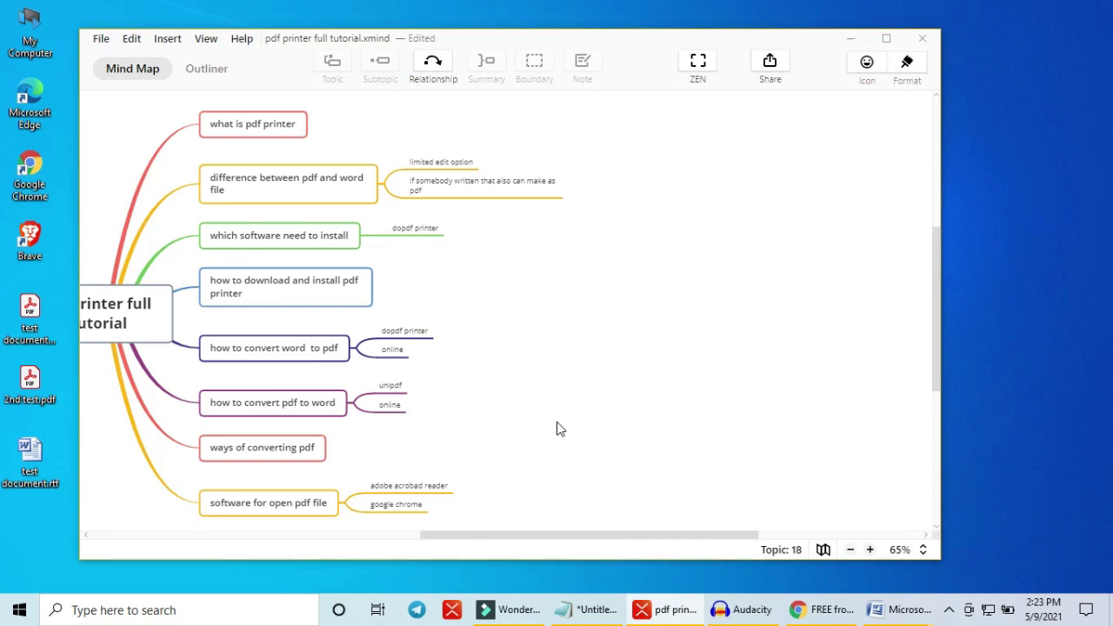
left_click(851, 38)
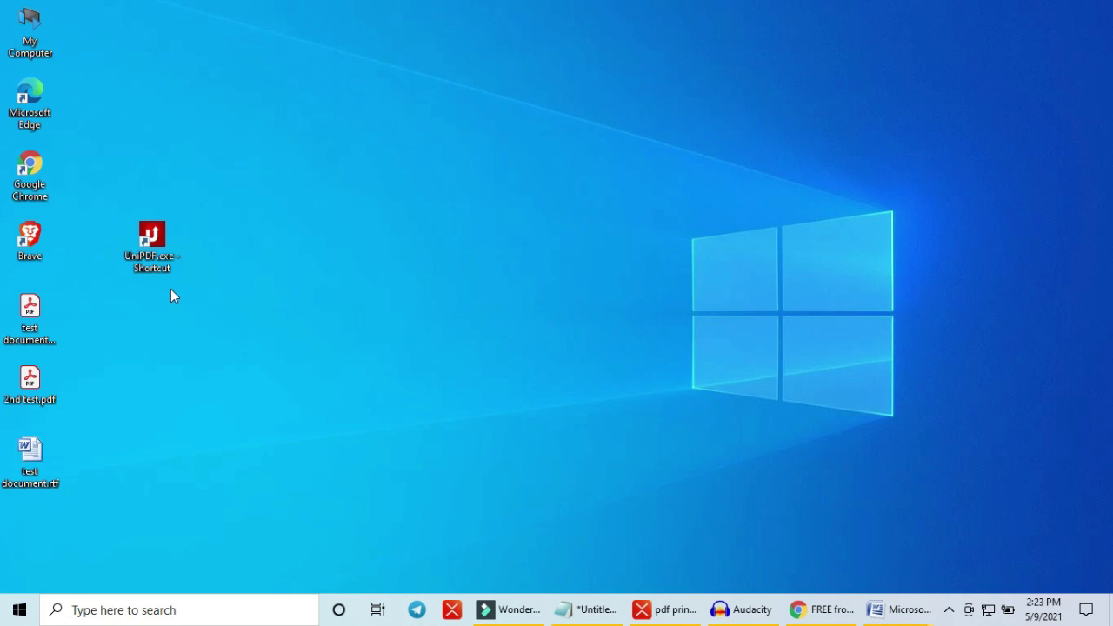
right_click(533, 98)
left_click(559, 144)
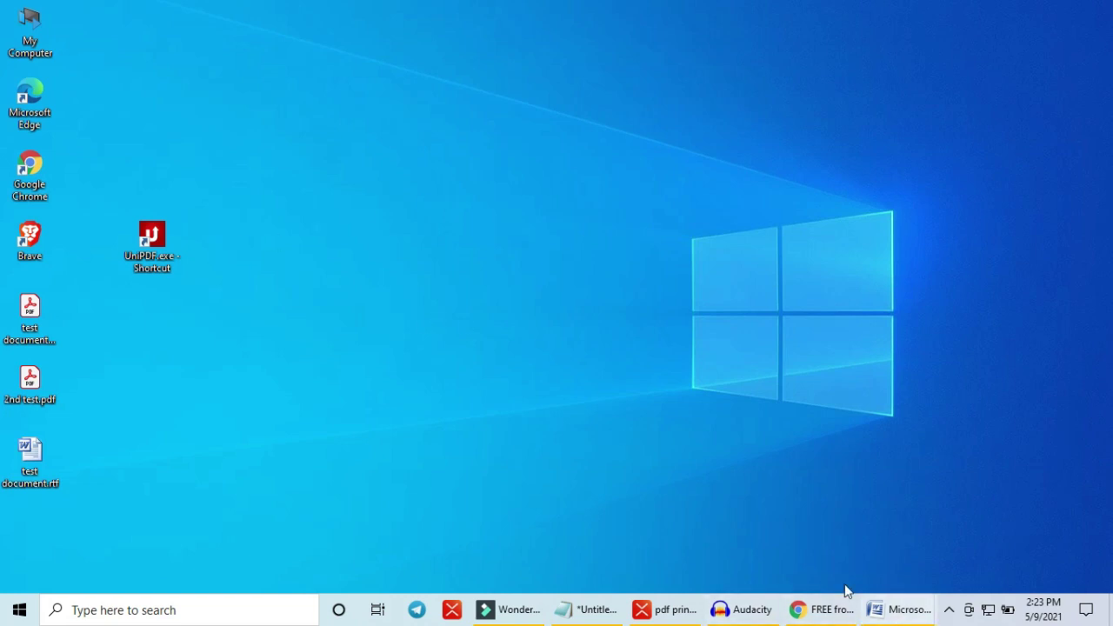
Step: Switch to Chrome and open google.com in a new tab
left_click(820, 610)
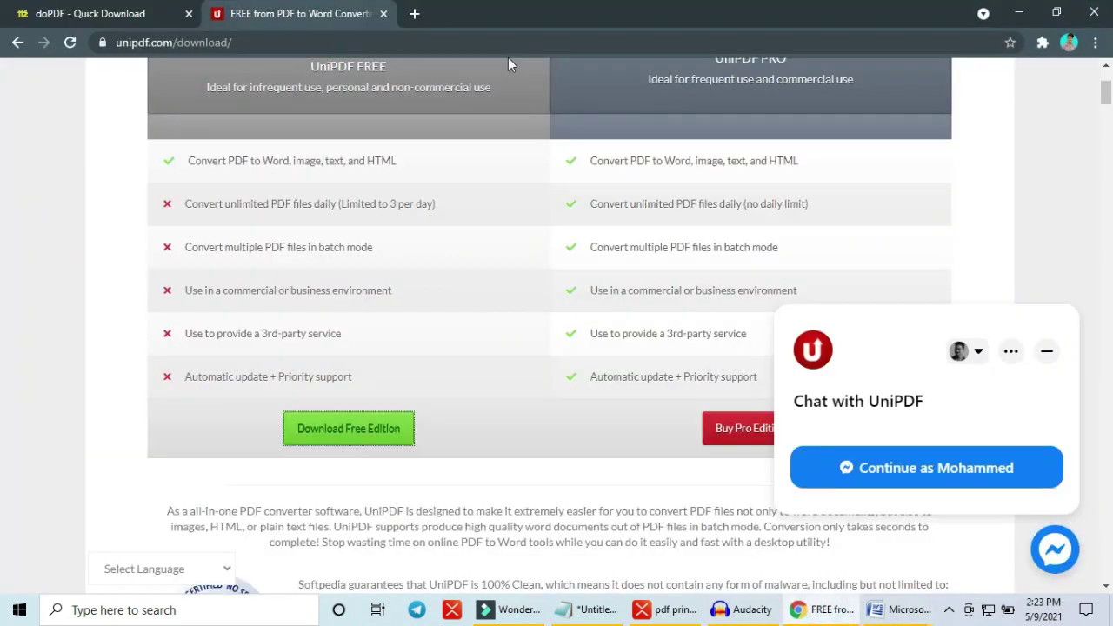
left_click(415, 14)
type("google.co")
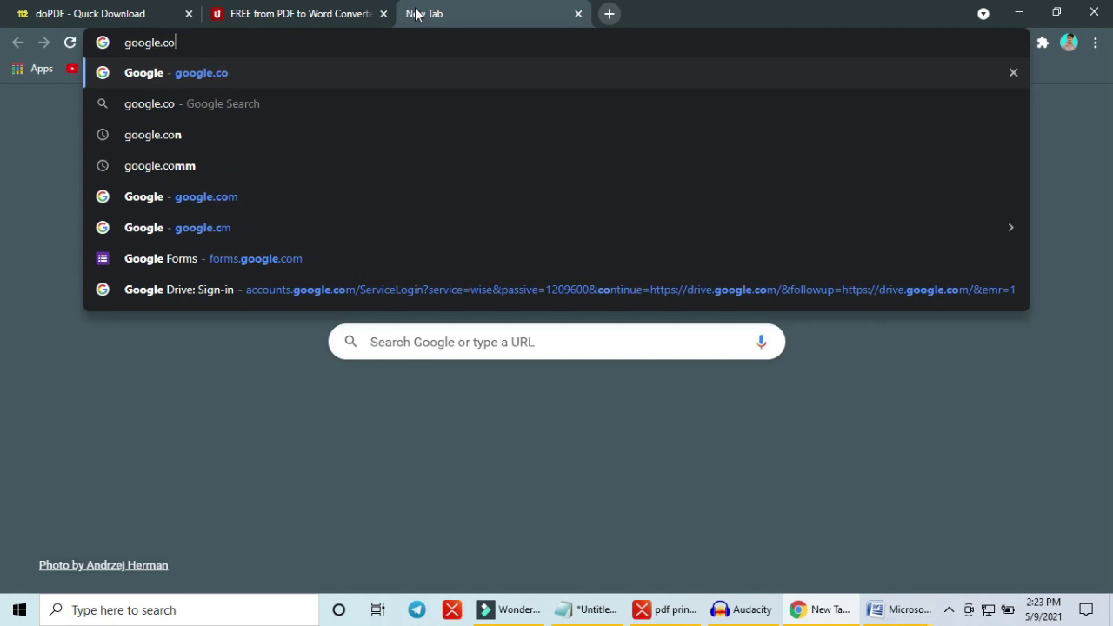
type("m")
key("Return")
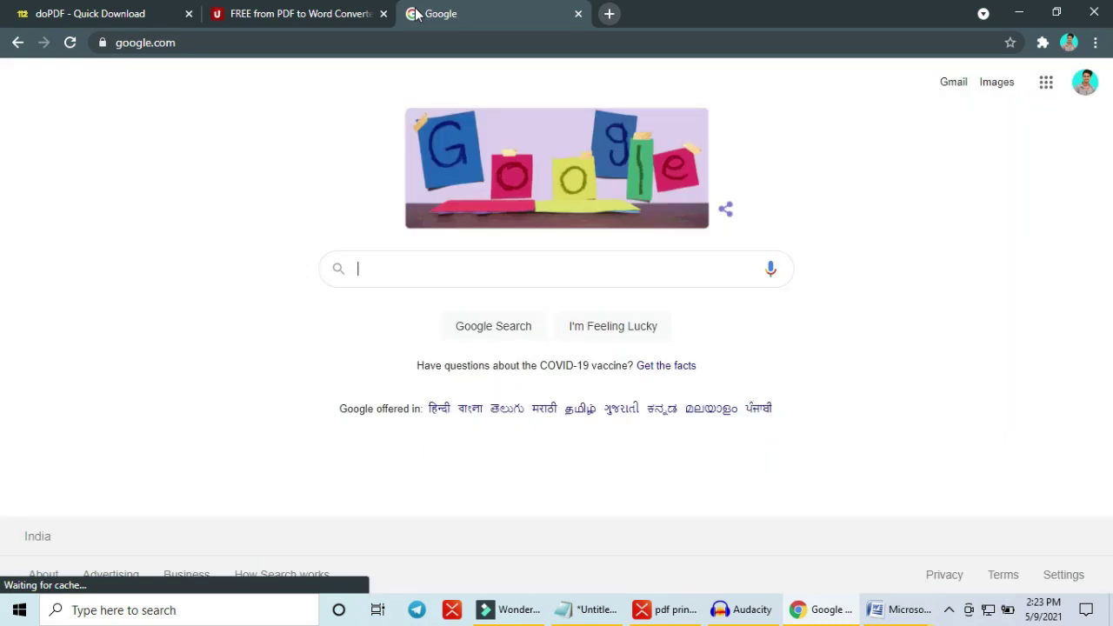
Step: Search Google for "conver pdf to word online" and open the Smallpdf PDF to Word Converter page
type("conver")
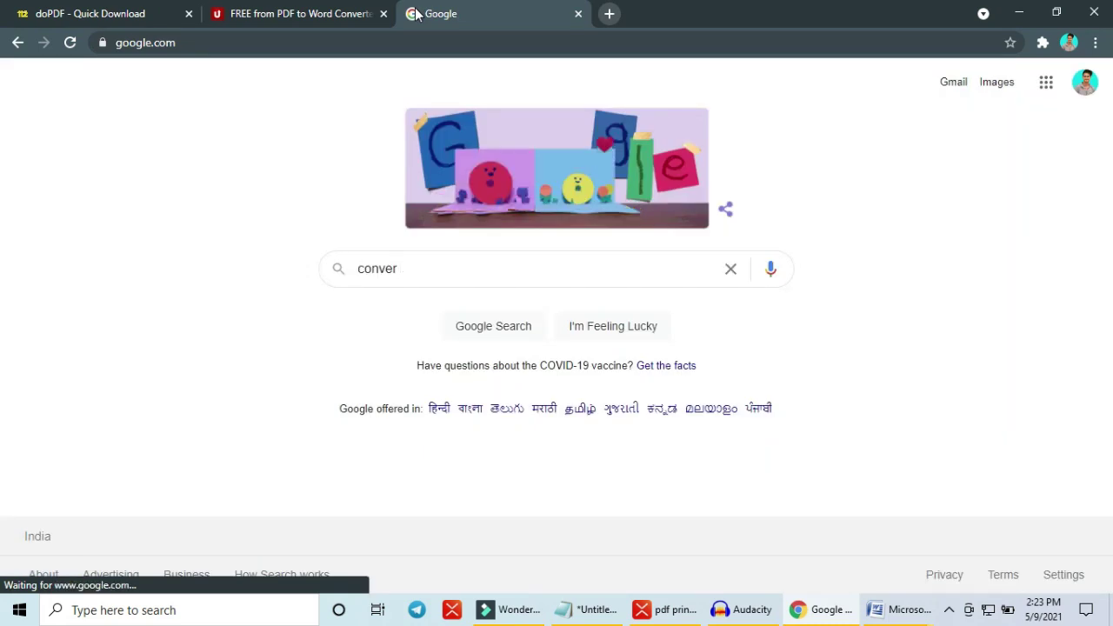
type(" pdf to word online")
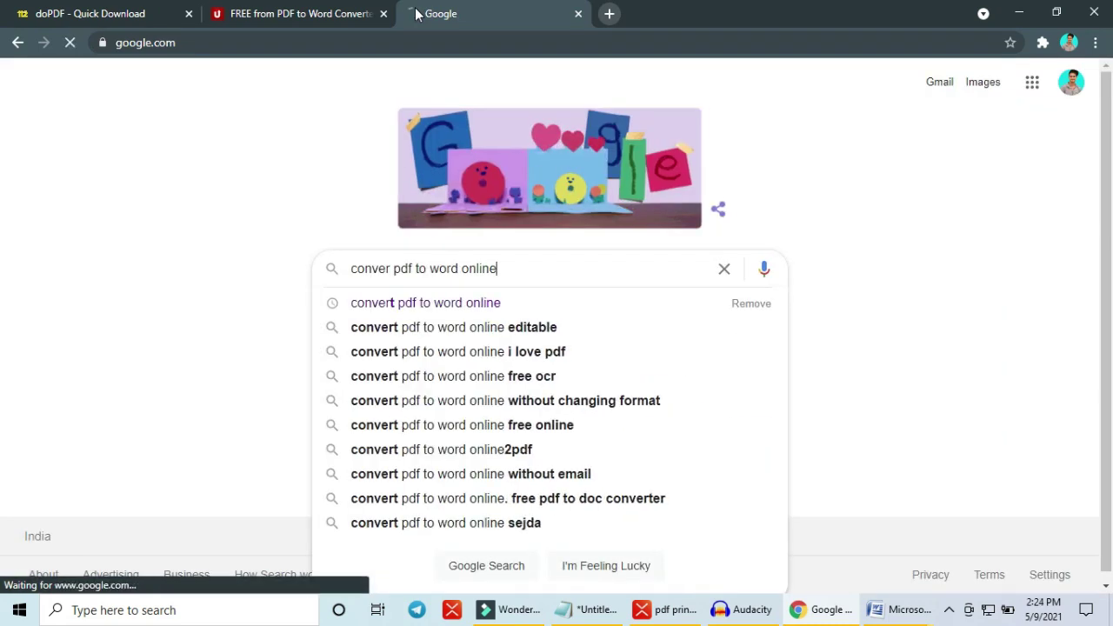
key("Return")
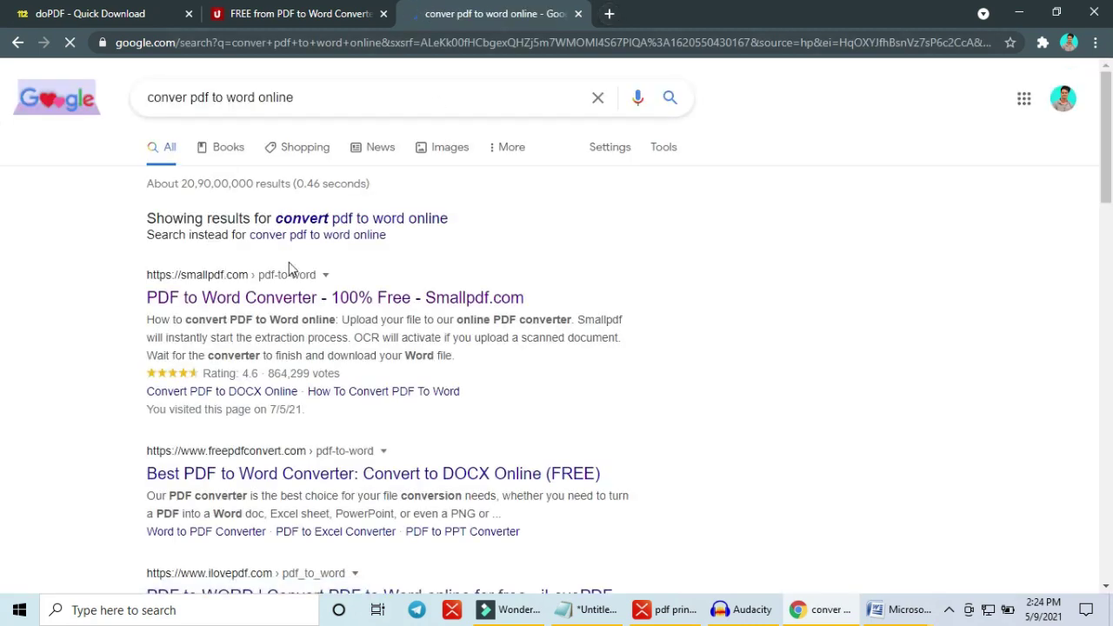
left_click(274, 298)
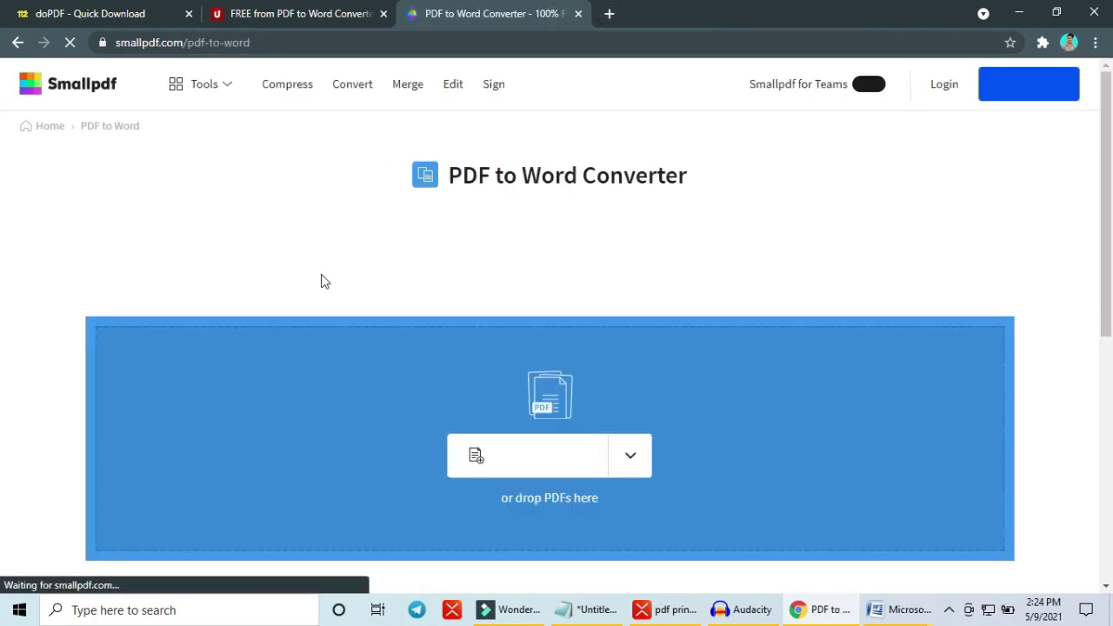
Step: Upload 2nd test.pdf from the Desktop to the Smallpdf PDF to Word converter
left_click(574, 460)
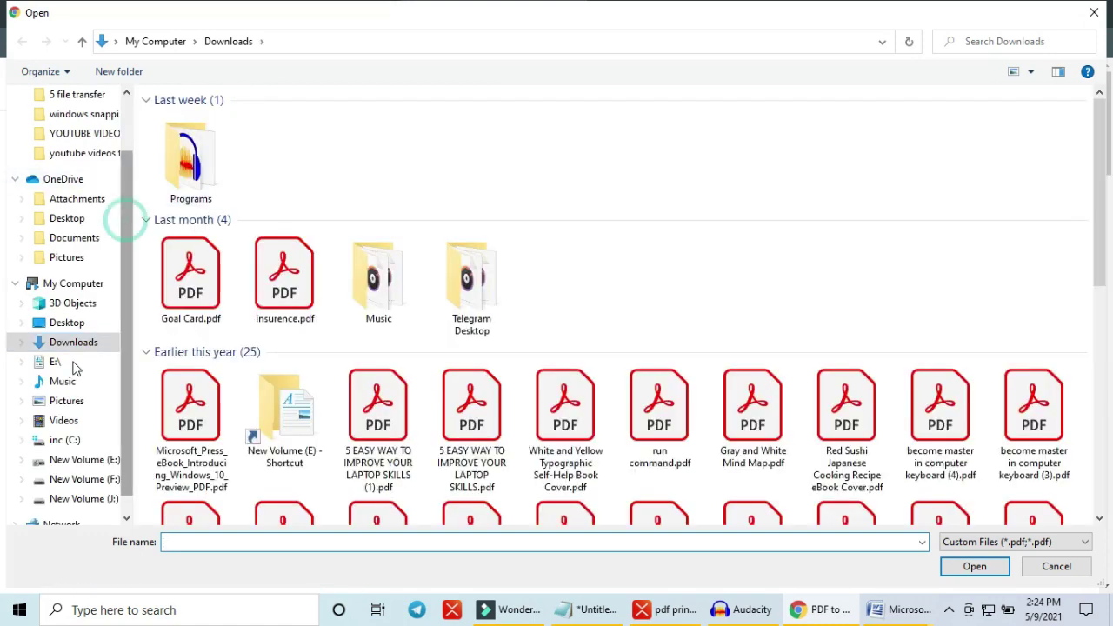
left_click(63, 323)
left_click(202, 148)
left_click(975, 567)
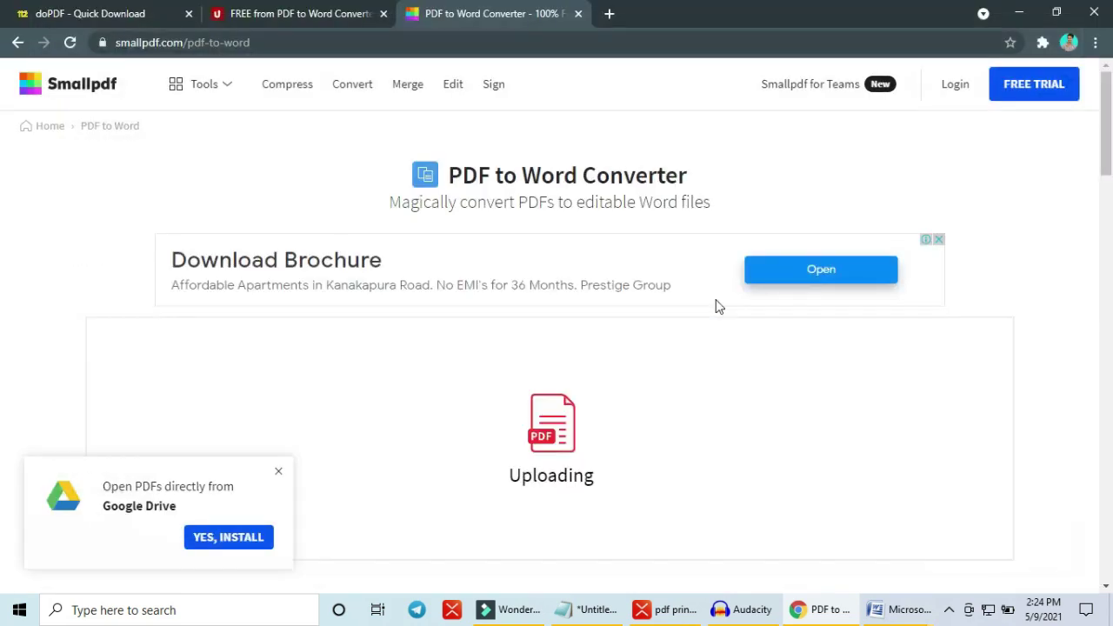
Step: Convert 2nd test.pdf using the Convert to Word option and download 2nd test-converted.docx
scroll(713, 323, "down", 3)
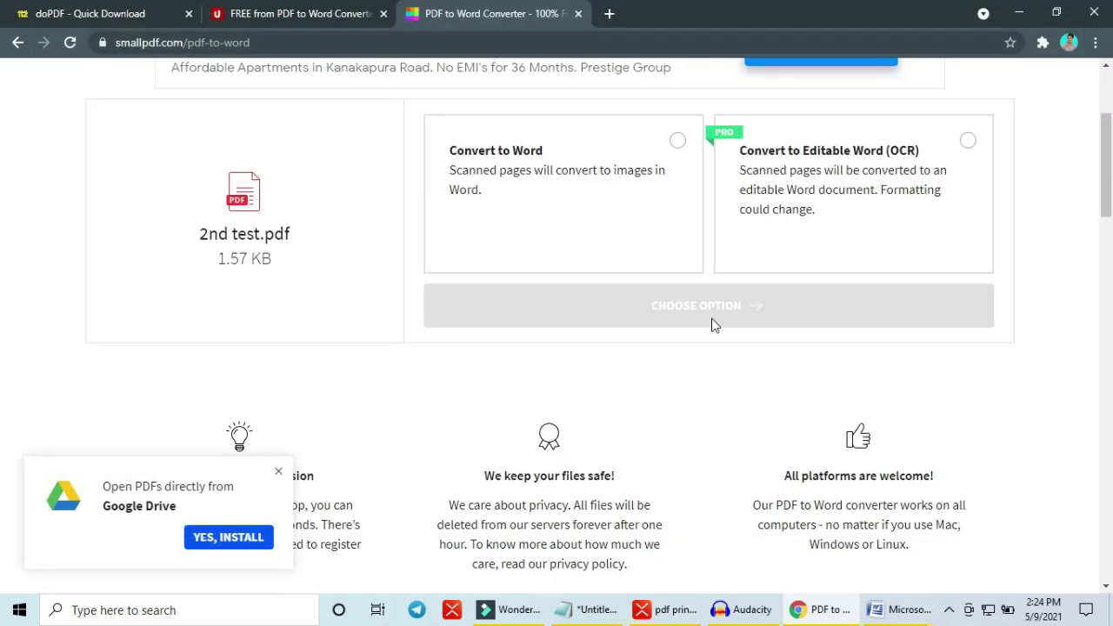
left_click(678, 140)
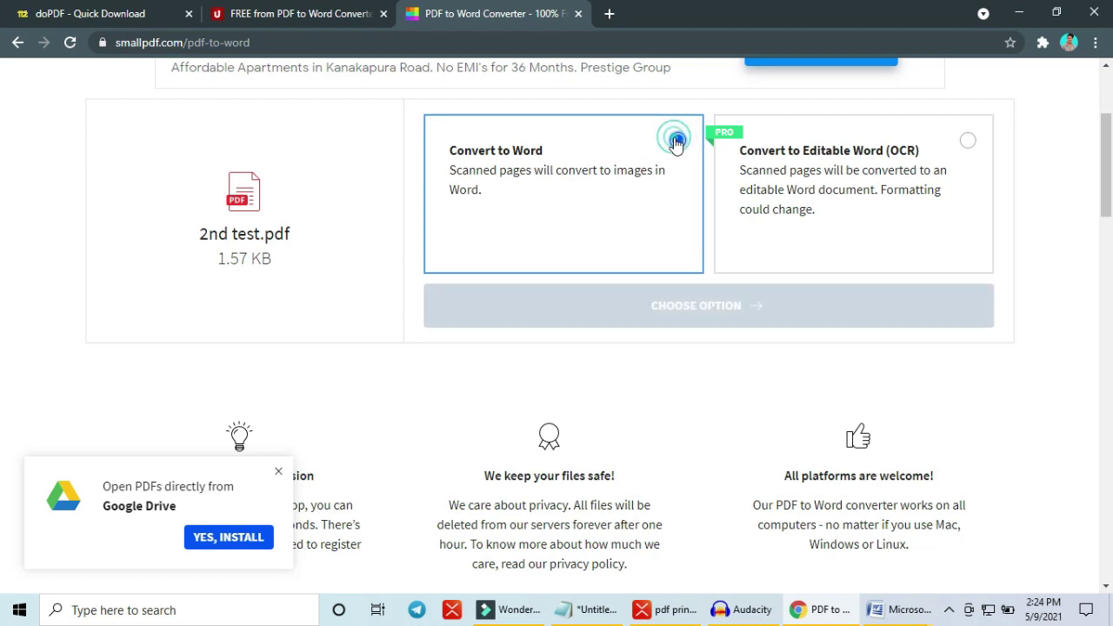
left_click(668, 315)
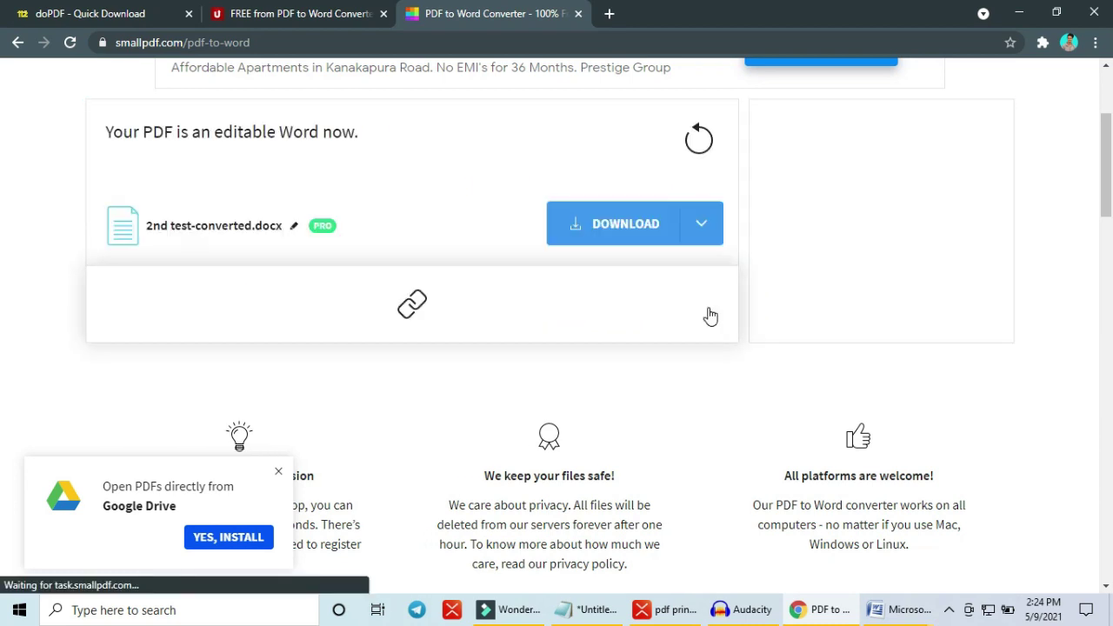
left_click(666, 247)
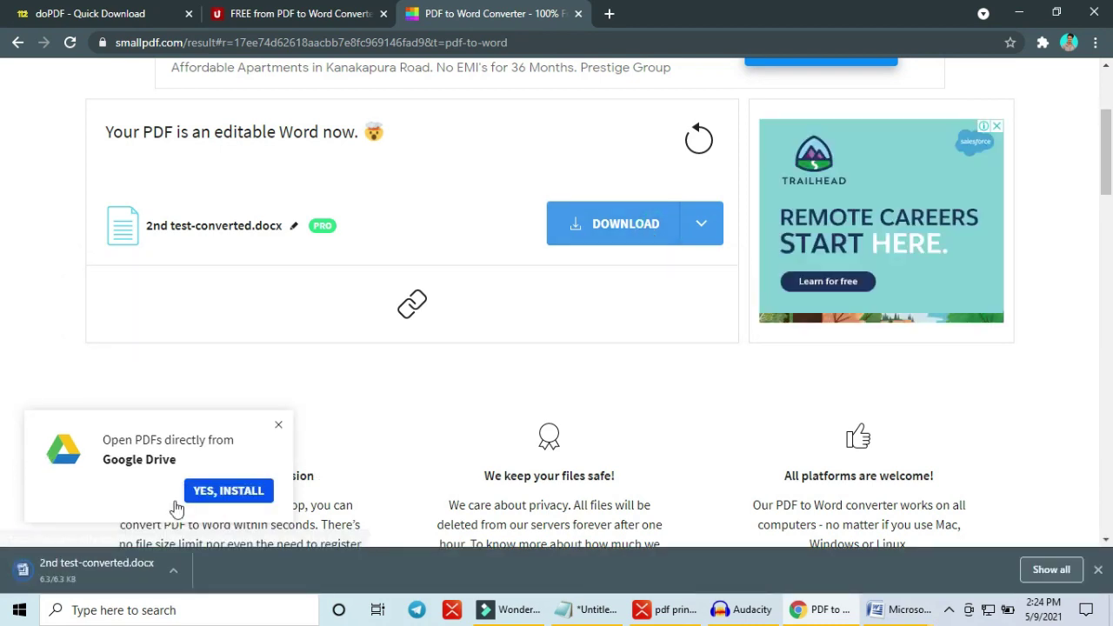
Step: View the downloaded 2nd test-converted.docx in Word and minimize the Word windows, leaving test document.rtf open
left_click(61, 574)
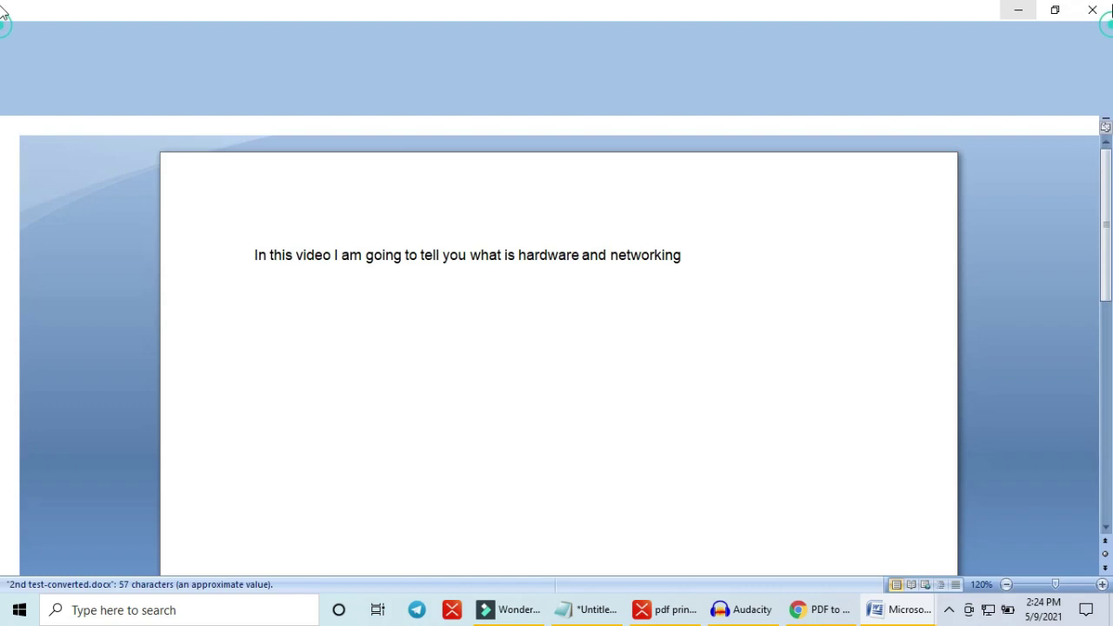
left_click(1019, 10)
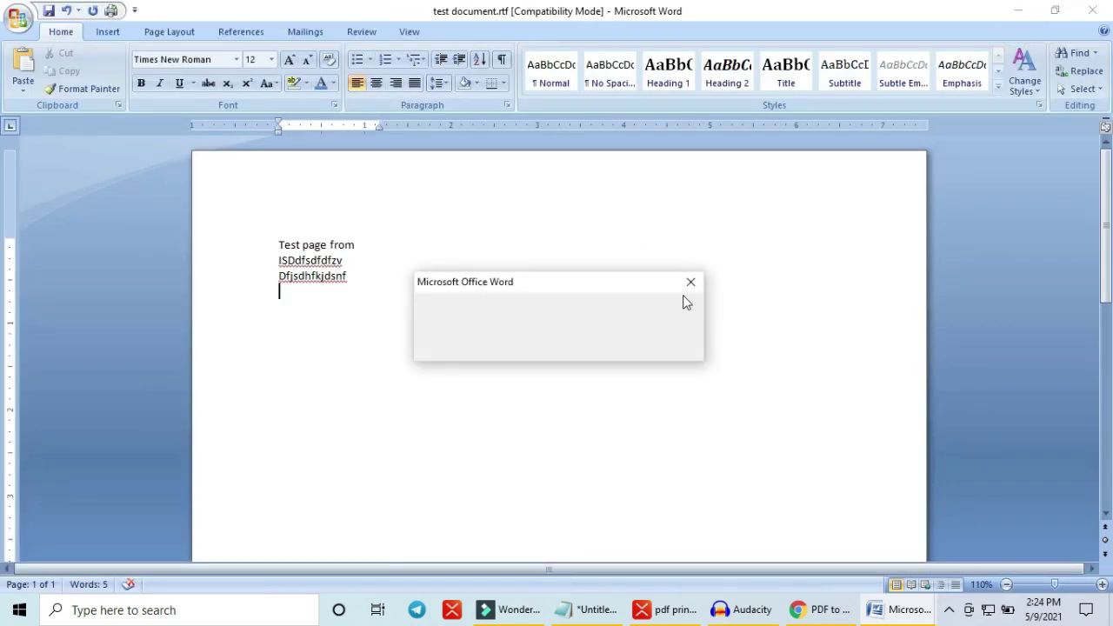
left_click(691, 282)
left_click(1017, 11)
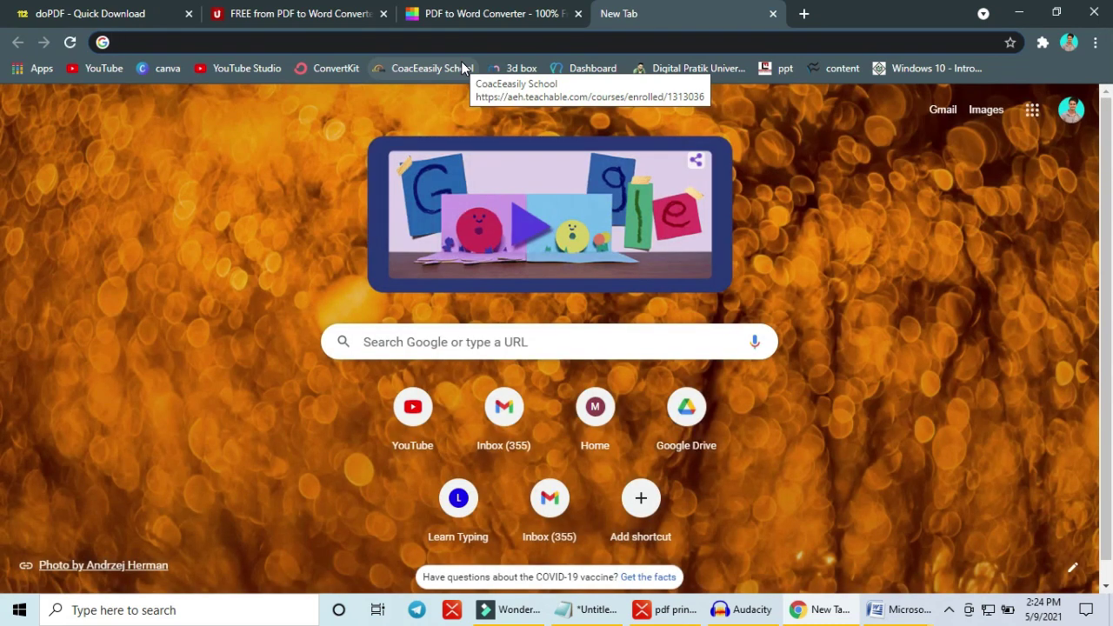
Step: Search for "word to pdf converter online" in a new Chrome tab and open the Smallpdf Word to PDF page
type("word to pdf converter onlin")
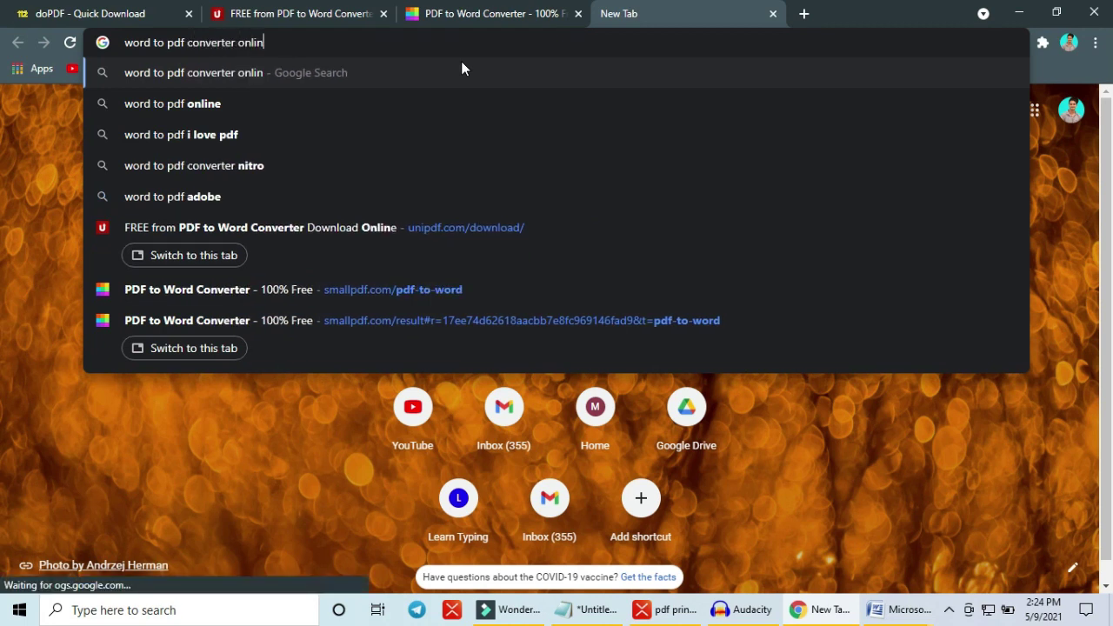
type("e")
key("Return")
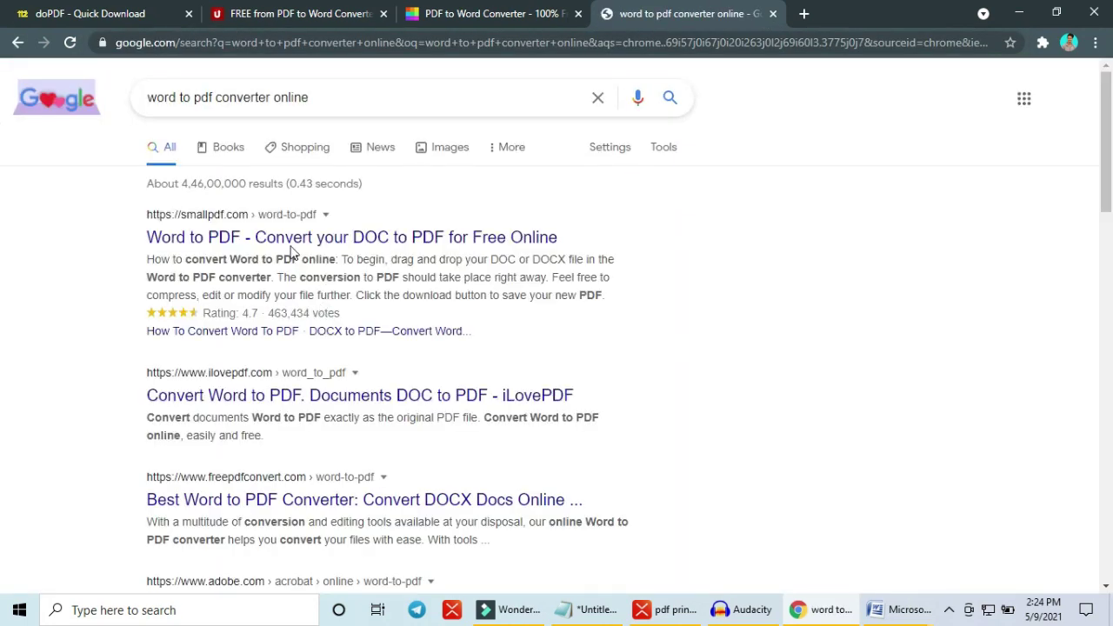
left_click(293, 236)
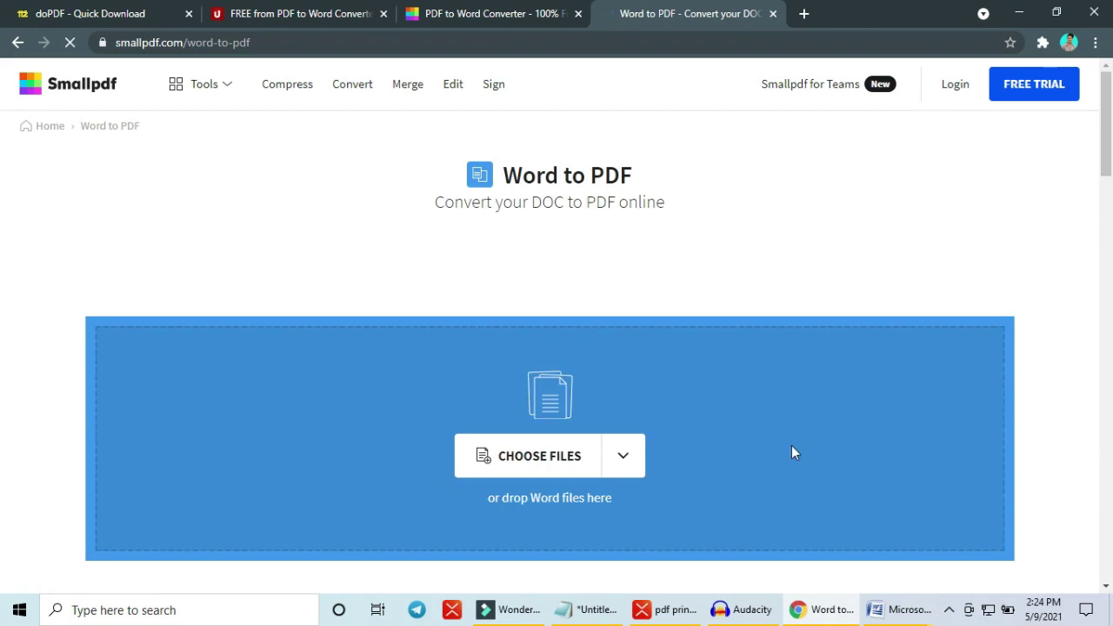
scroll(791, 452, "down", 2)
scroll(792, 452, "up", 2)
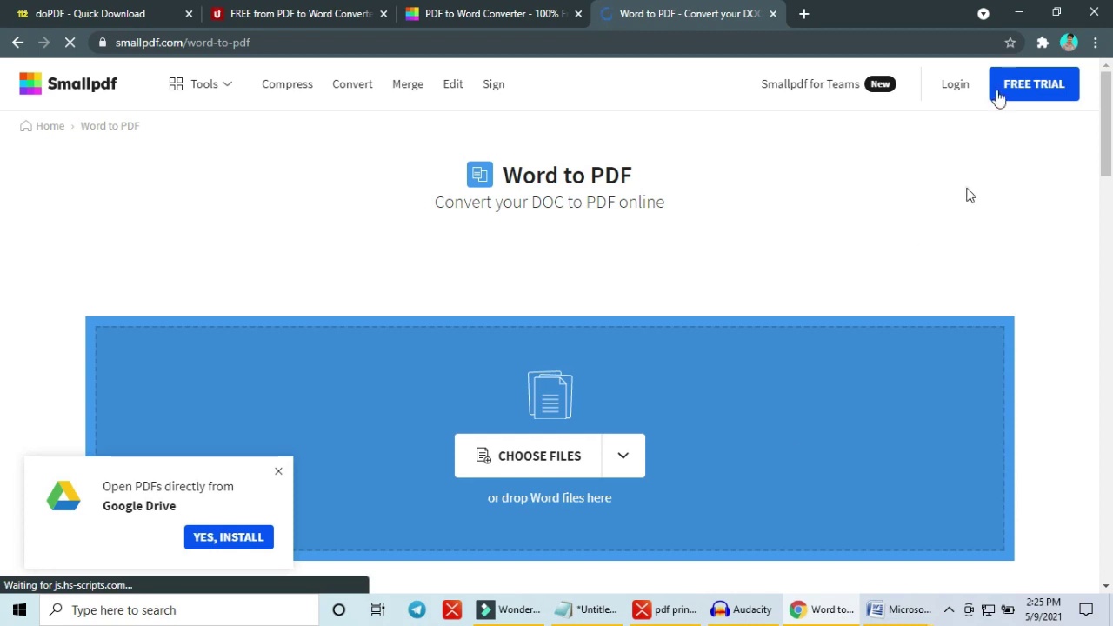
left_click(1020, 18)
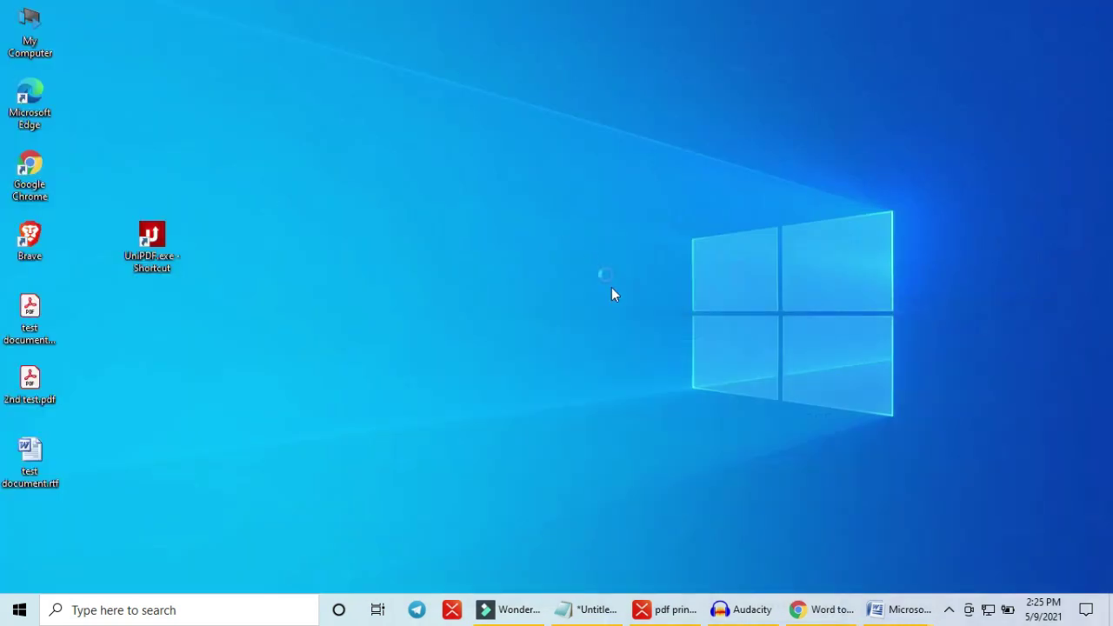
left_click_drag(153, 415, 1, 298)
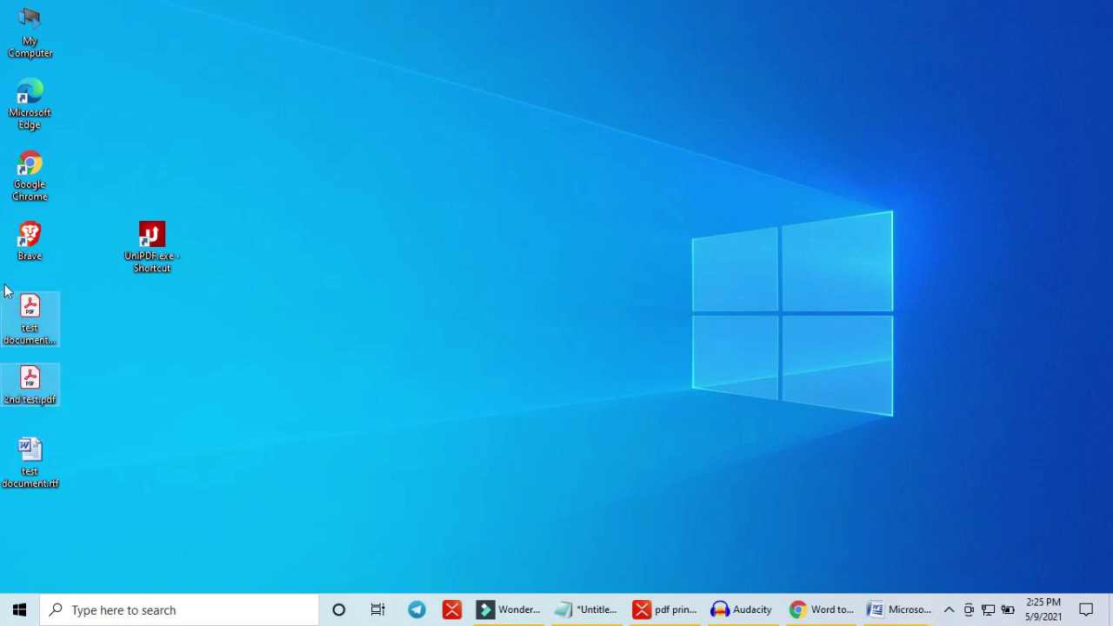
left_click(358, 375)
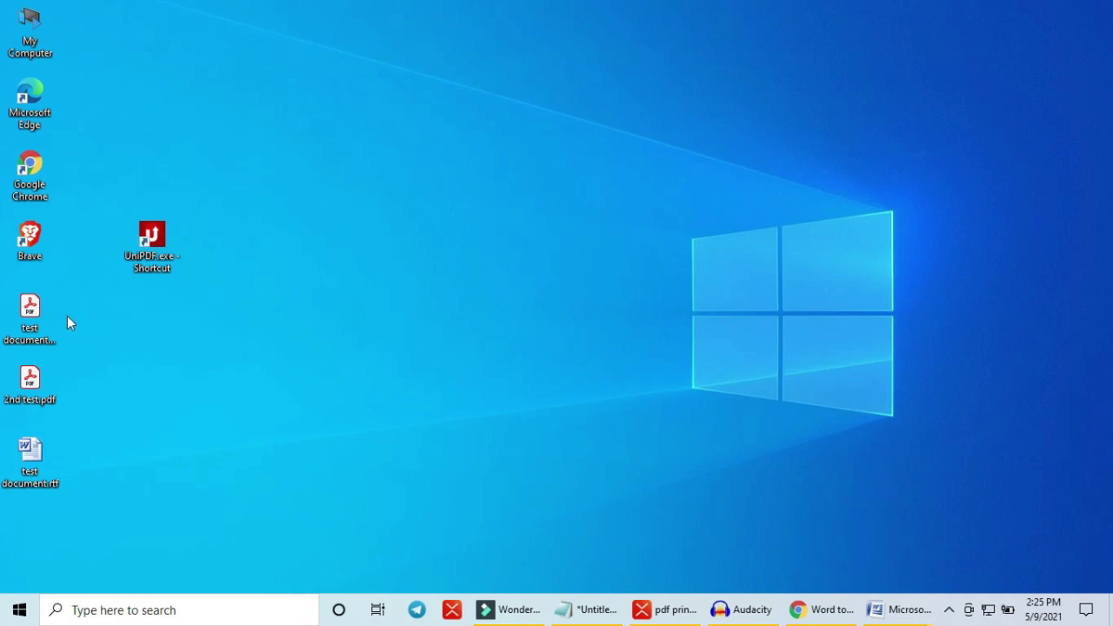
right_click(564, 114)
left_click(600, 163)
left_click(818, 610)
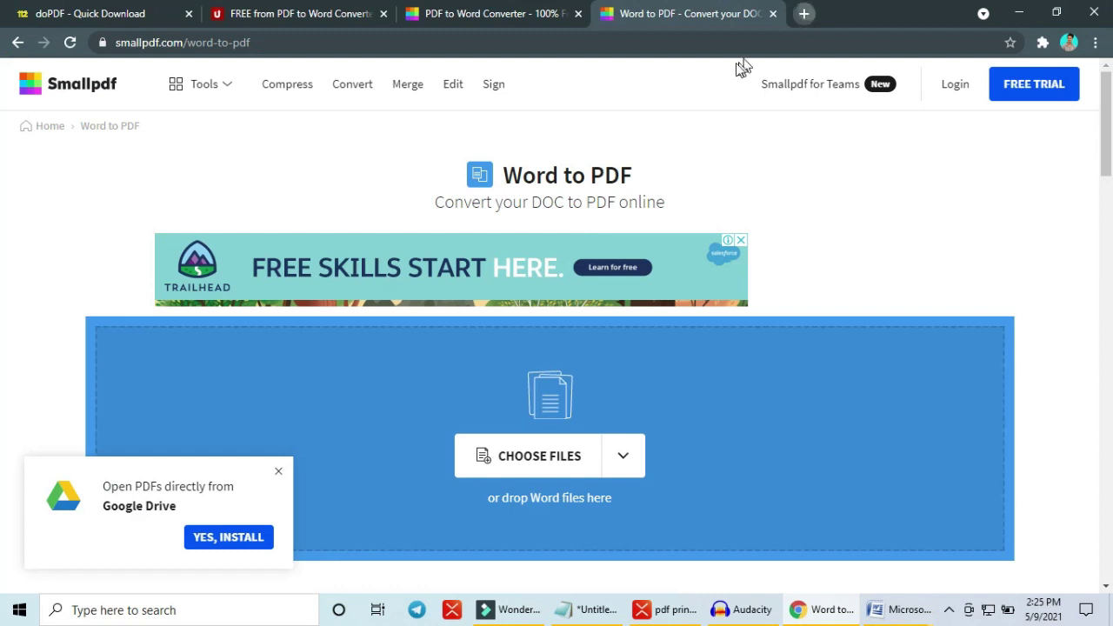
Step: Search for "download adobe acrobat pdf reader" in a new tab and open Adobe's Acrobat Reader DC download page
key("ctrl+t")
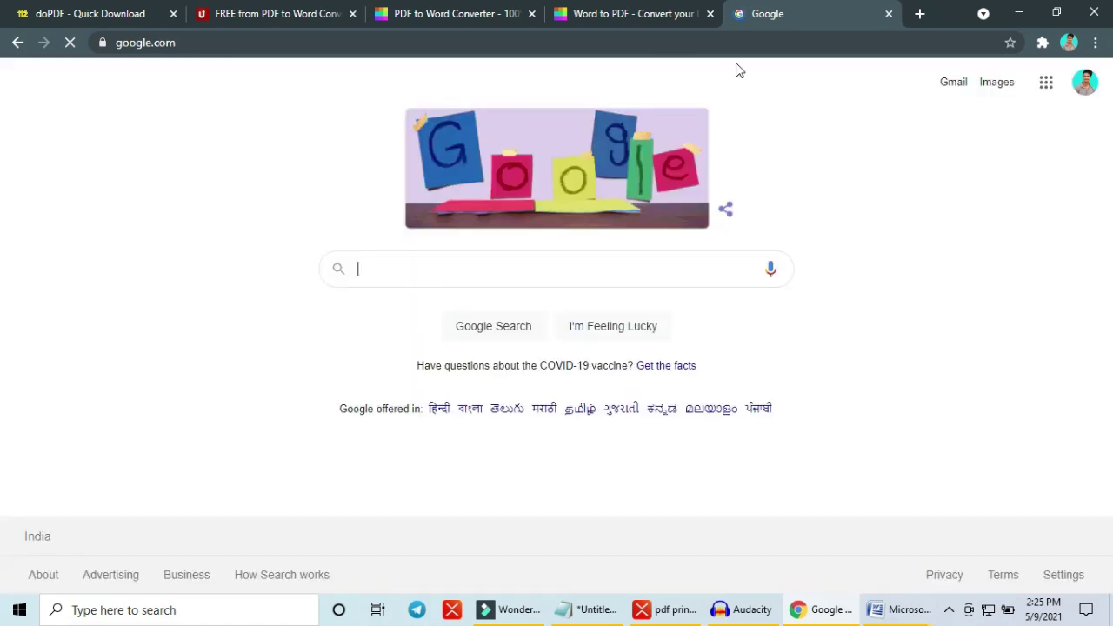
type("d")
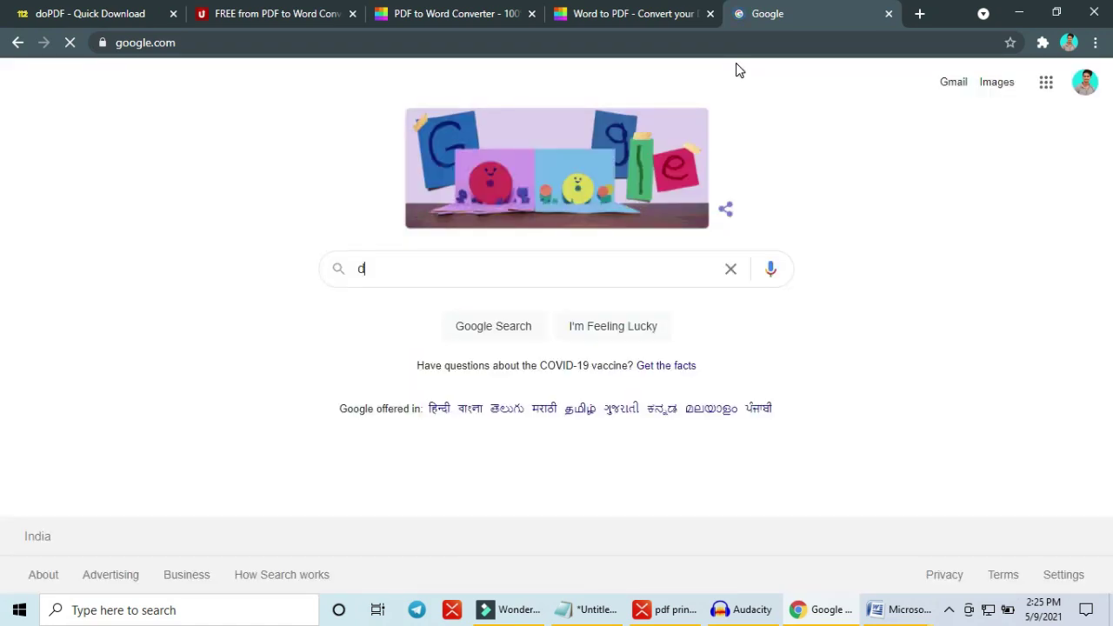
type("ownload adobe ac")
type("robat")
key("Return")
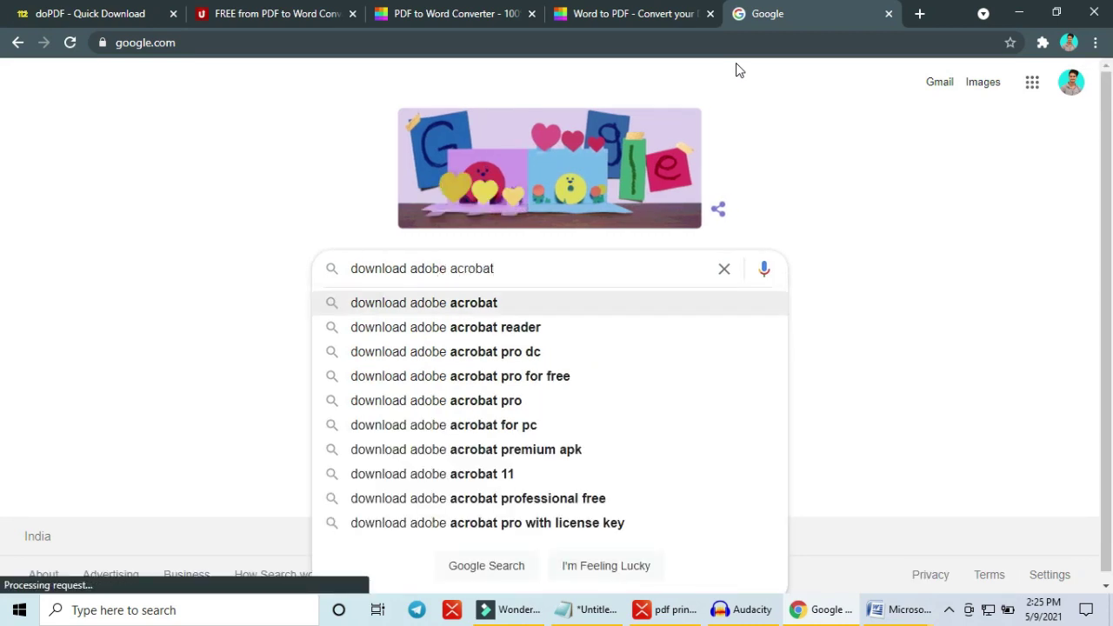
type("r")
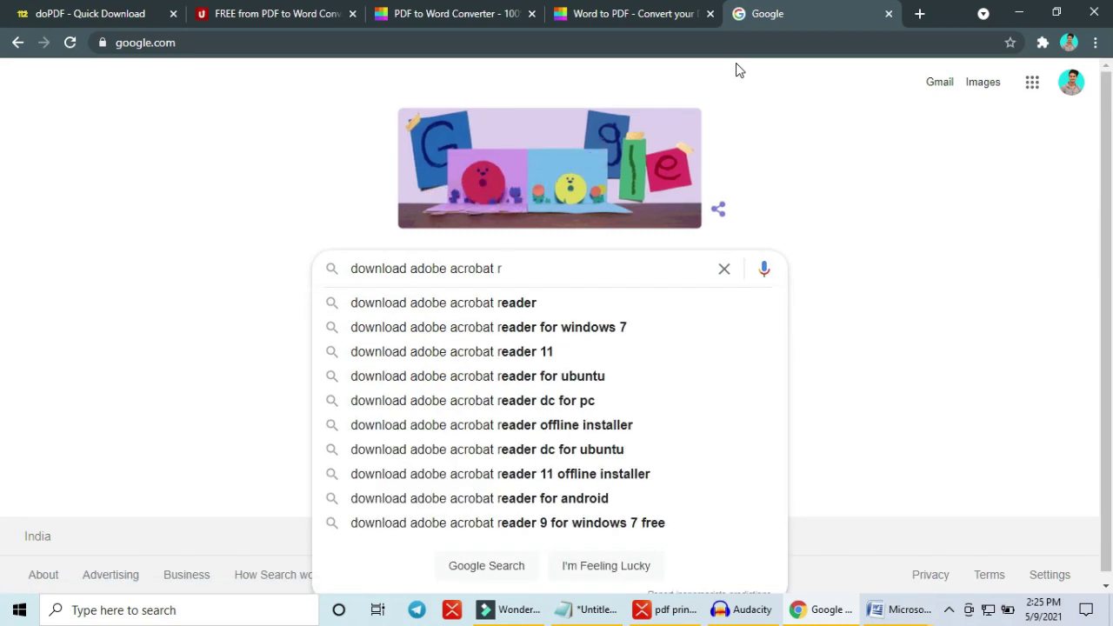
key("BackSpace")
type("pdf reader")
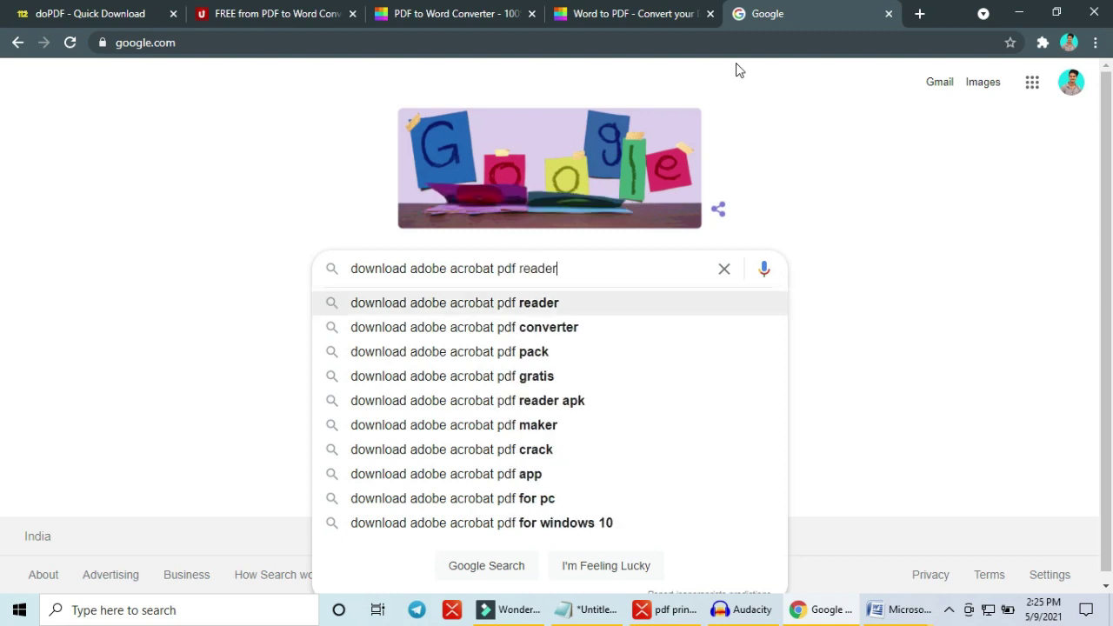
key("Return")
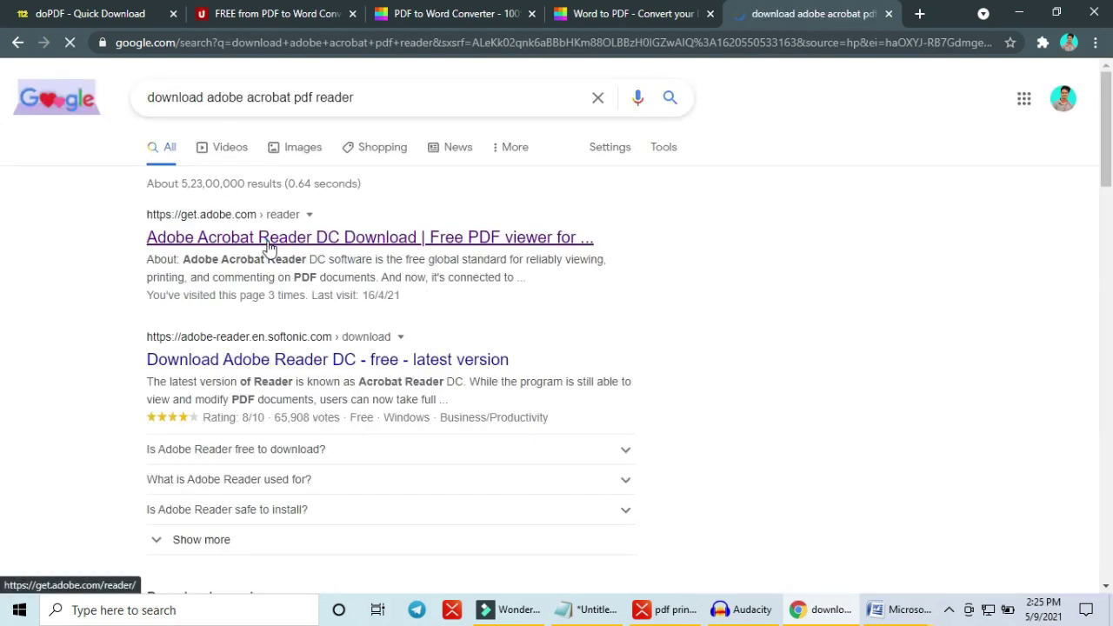
left_click(270, 249)
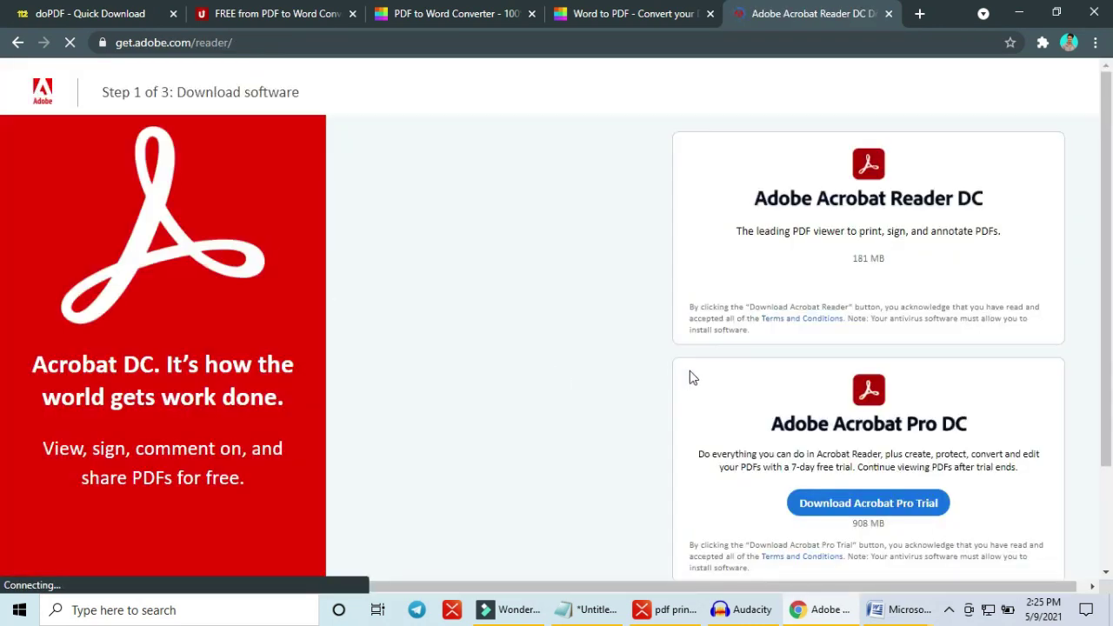
Step: Deselect McAfee Security Scan Plus, McAfee Safe Connect and the Acrobat Reader Chrome Extension, and download Acrobat Reader
scroll(693, 378, "down", 2)
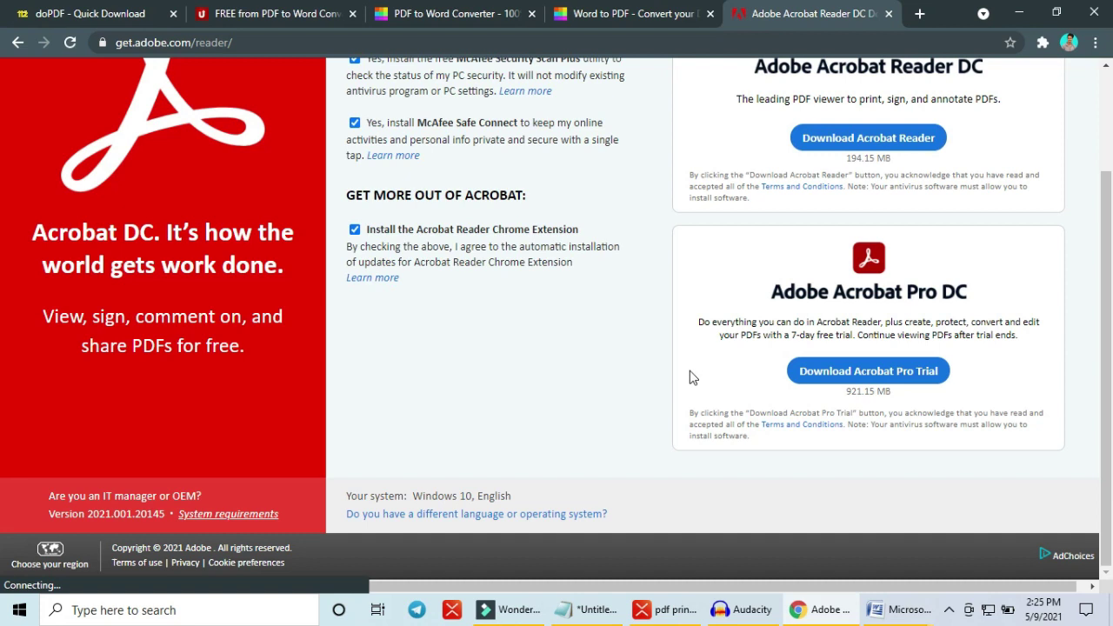
scroll(690, 371, "up", 2)
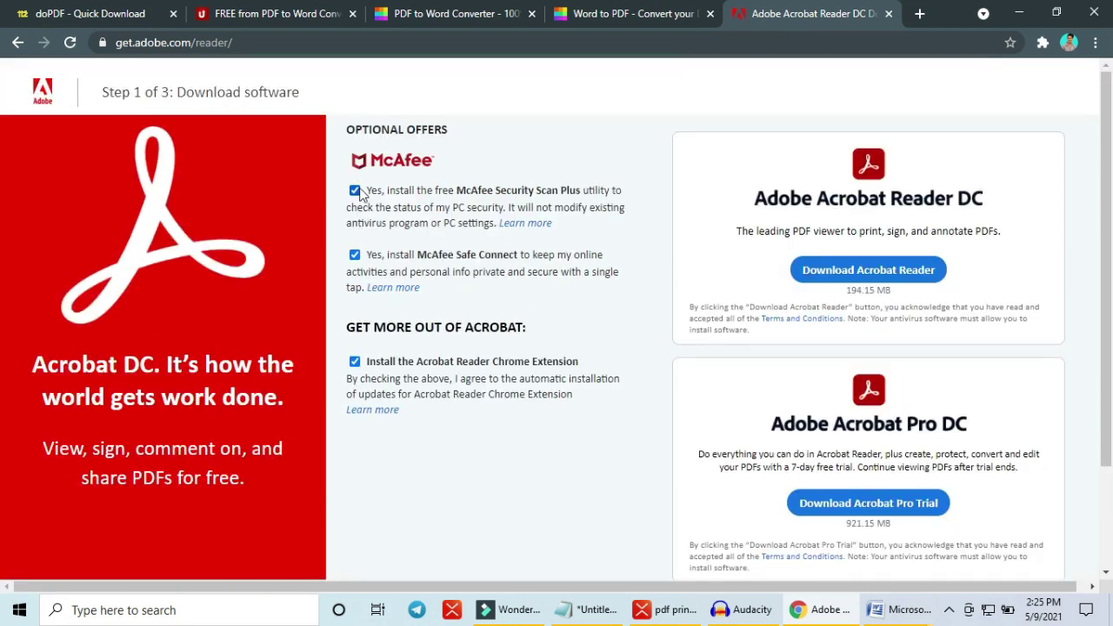
left_click(354, 361)
left_click(355, 254)
left_click(355, 190)
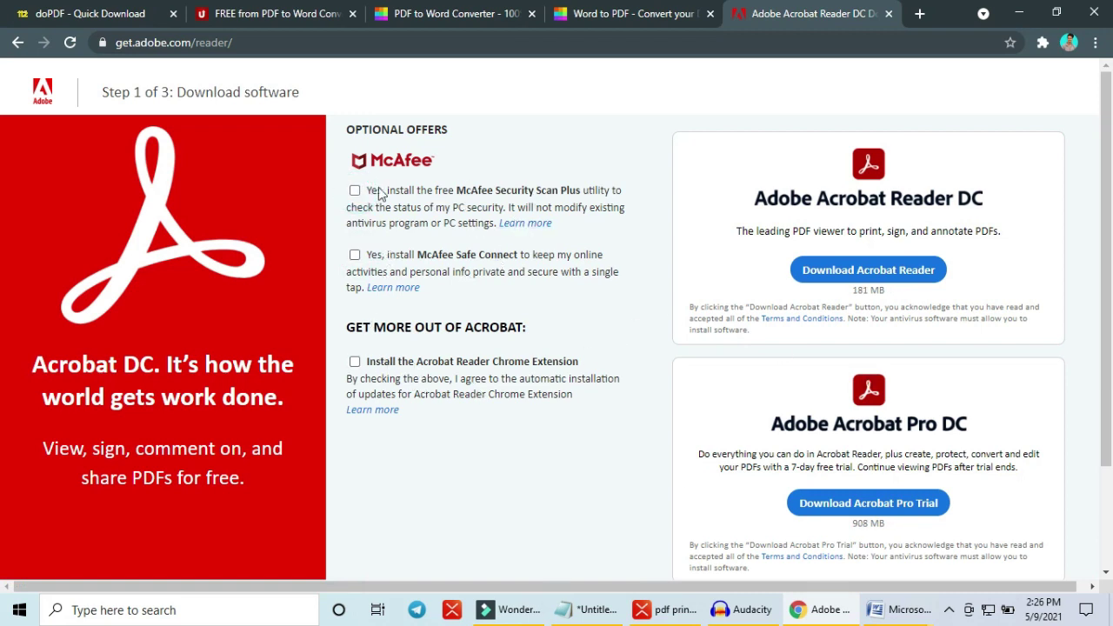
left_click(866, 275)
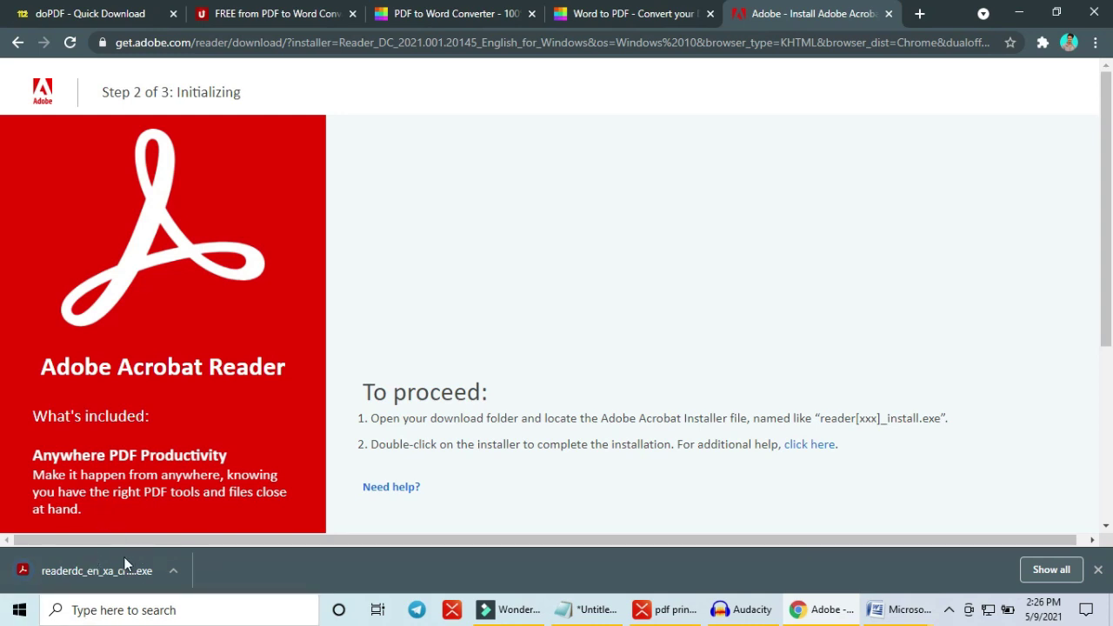
Step: Run the downloaded Adobe Acrobat Reader DC installer and finish it with the launch option left selected
left_click(96, 572)
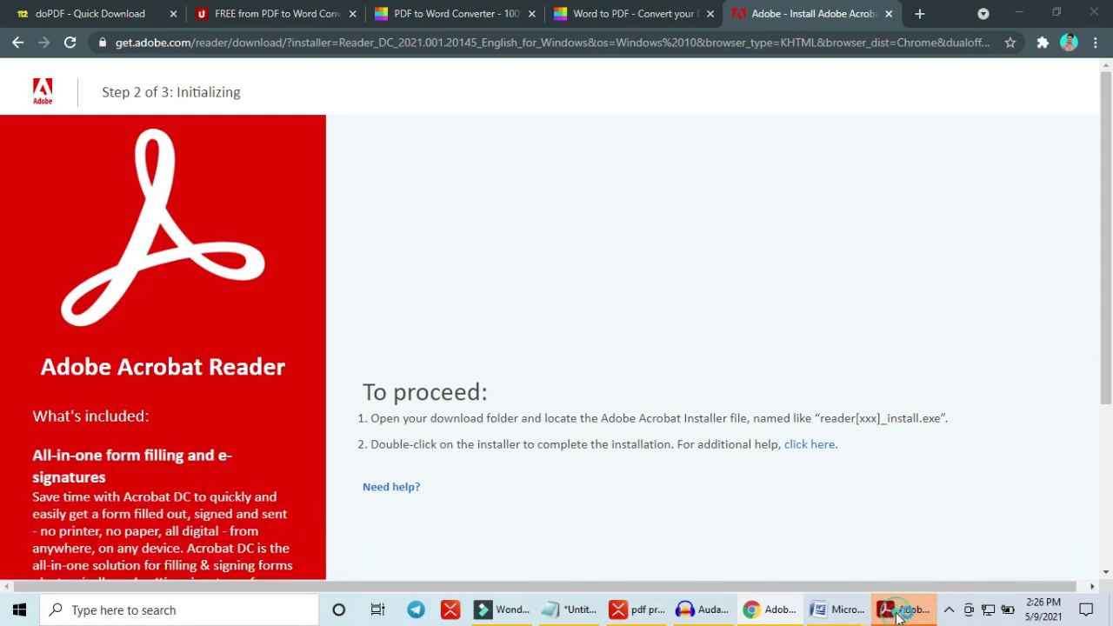
left_click(900, 613)
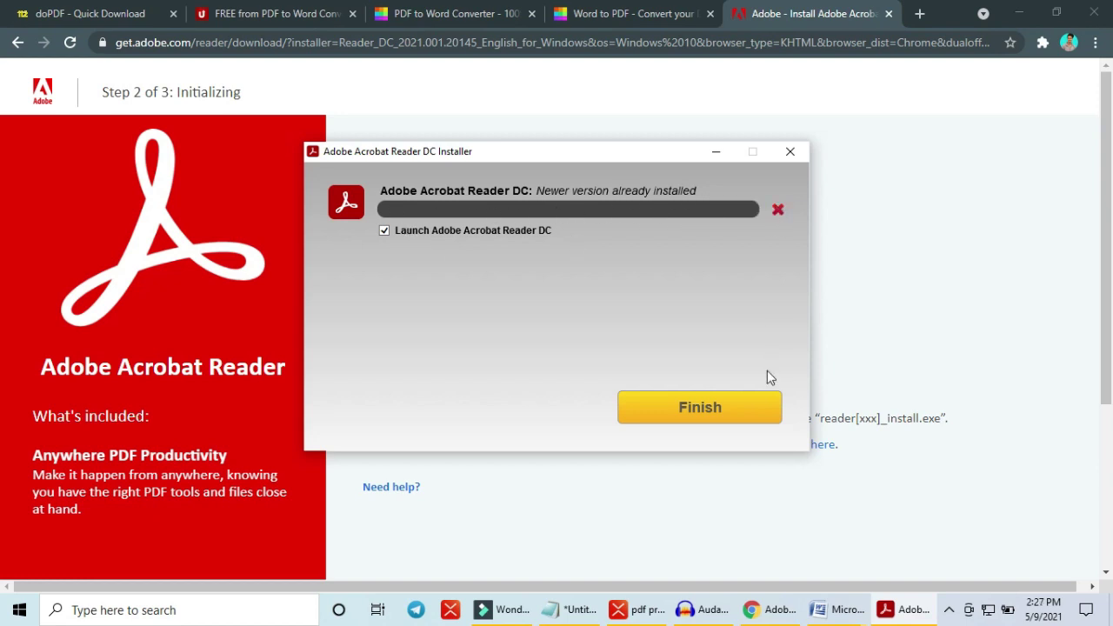
left_click(751, 407)
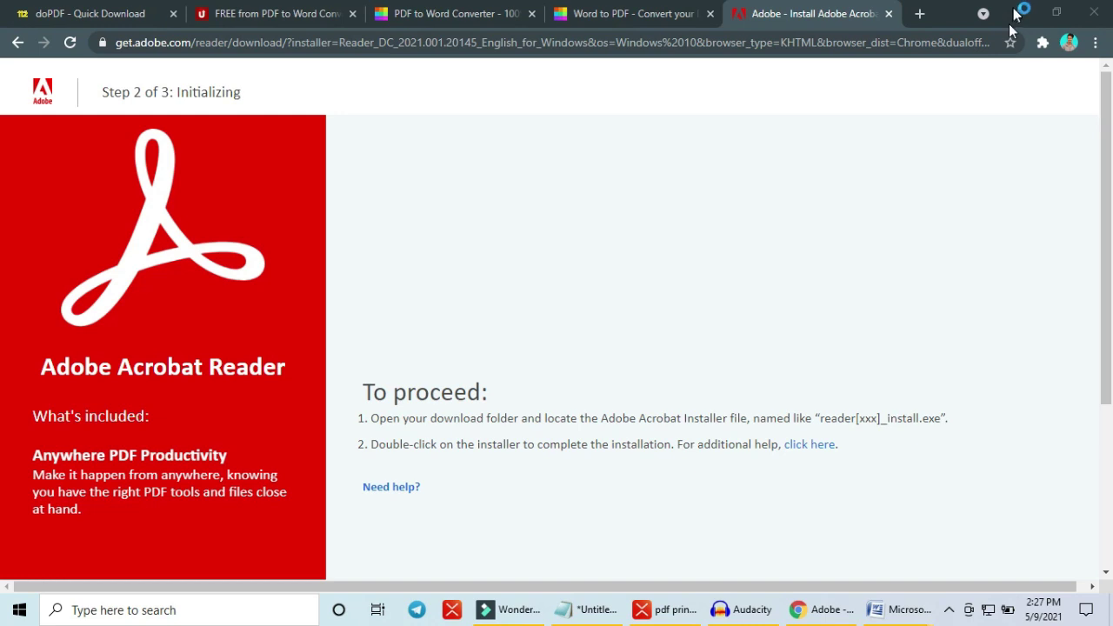
left_click(1019, 13)
right_click(691, 201)
left_click(695, 193)
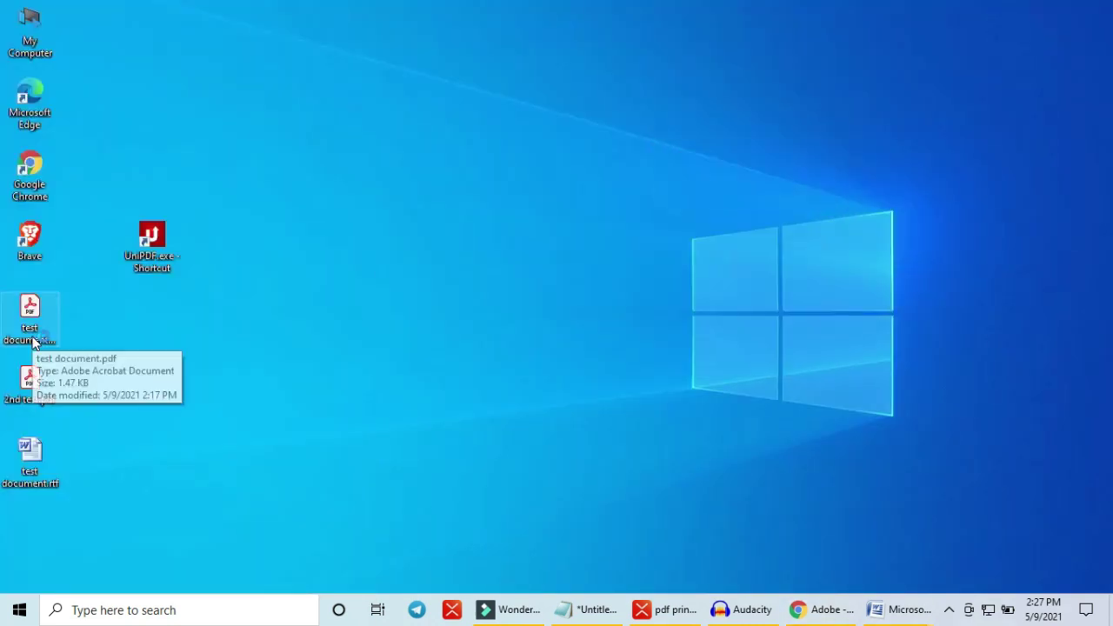
left_click(827, 609)
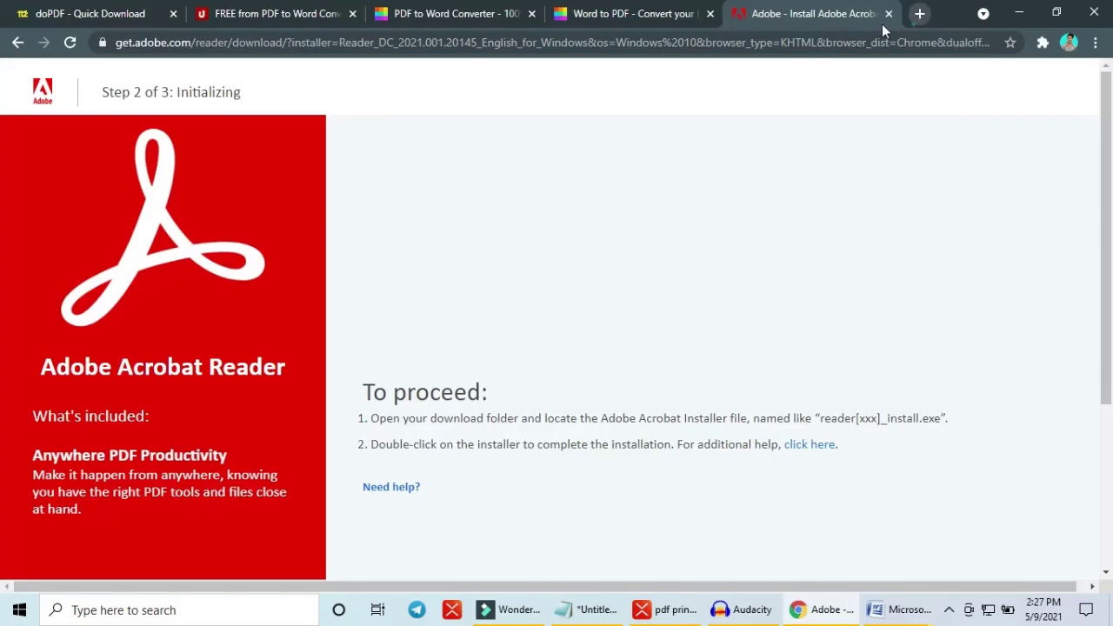
Step: Open test document.pdf from the Desktop in a new Chrome tab and view the page in the maximized window
double_click(920, 13)
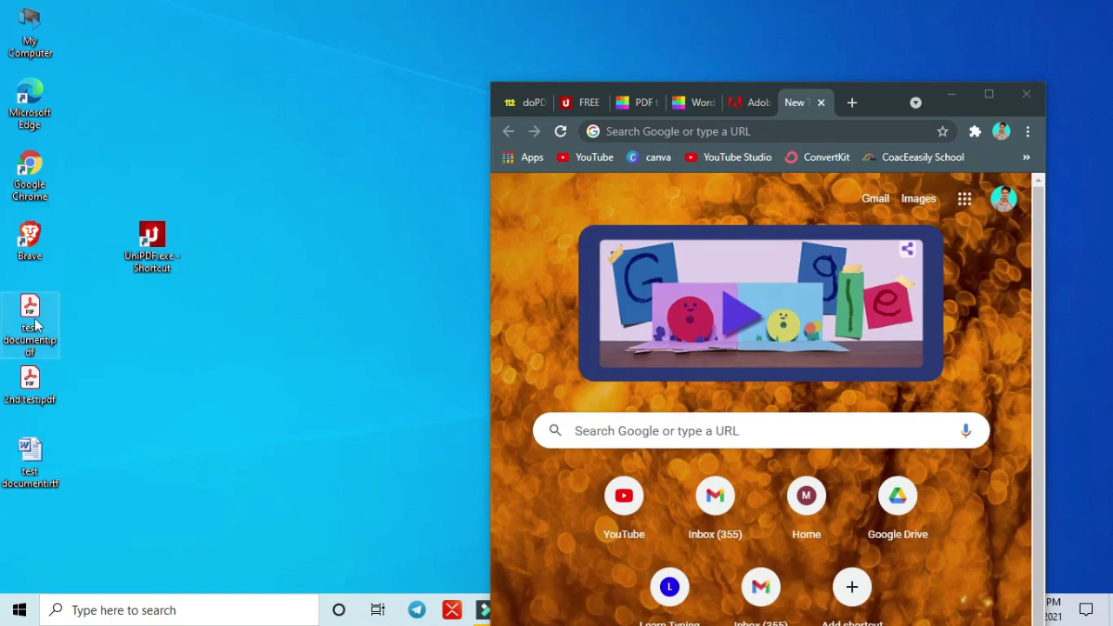
left_click_drag(35, 324, 698, 407)
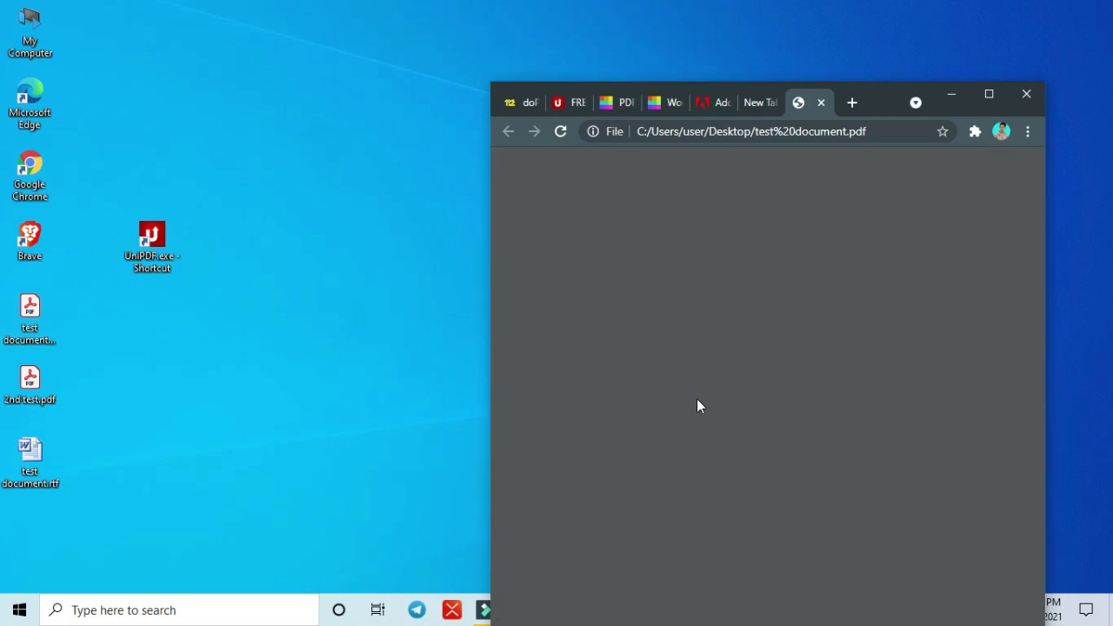
left_click(990, 96)
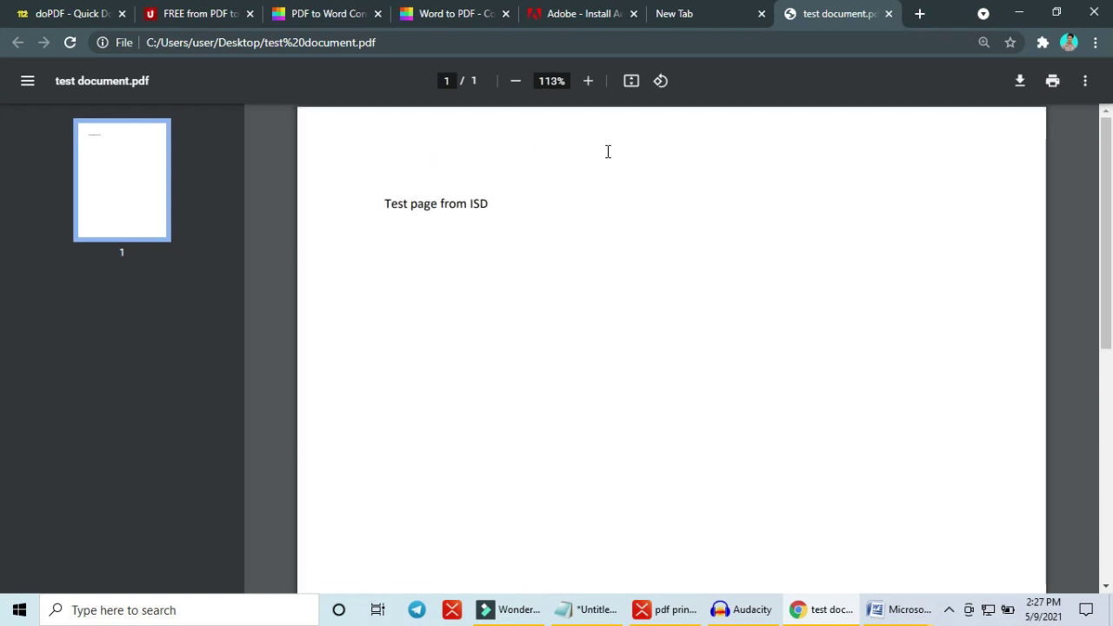
scroll(608, 151, "down", 5)
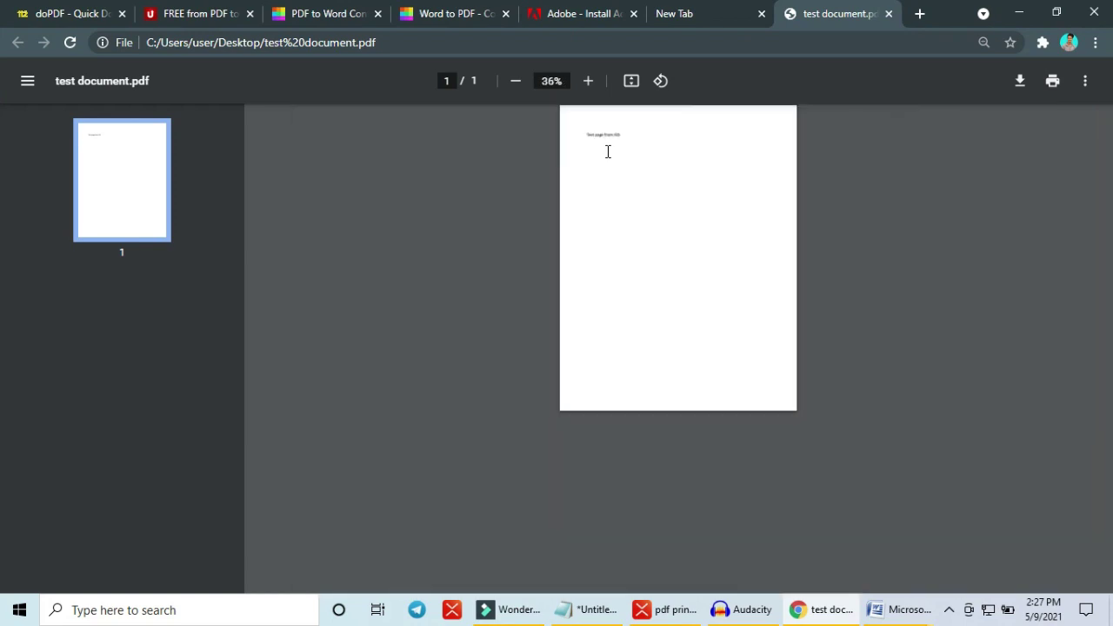
Step: Minimize the Chrome window and refresh the desktop
left_click(1028, 14)
right_click(456, 194)
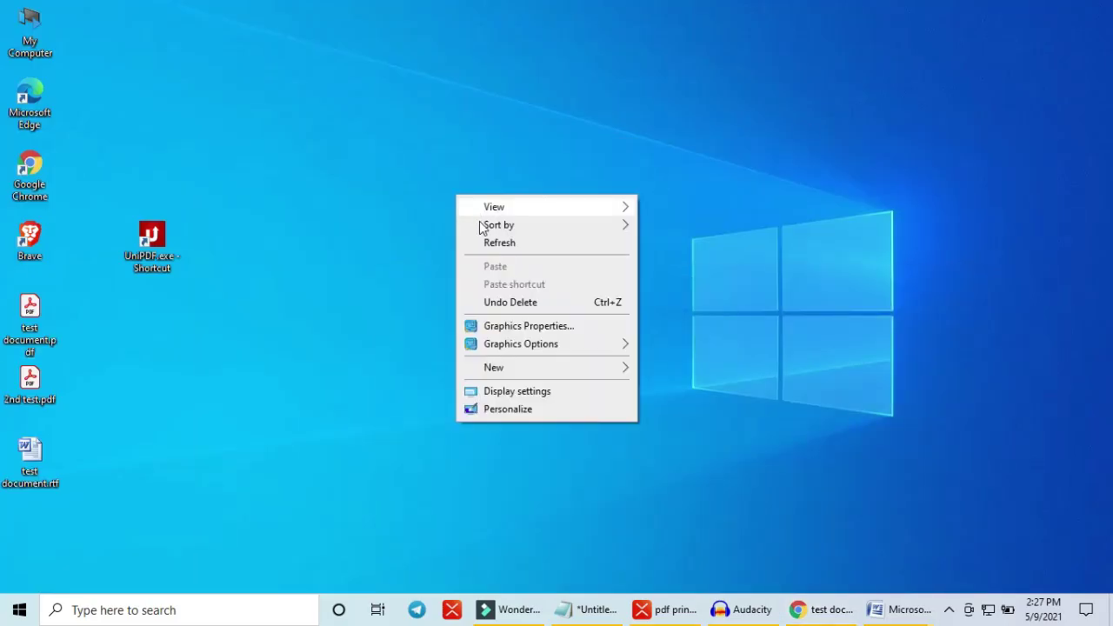
left_click(499, 246)
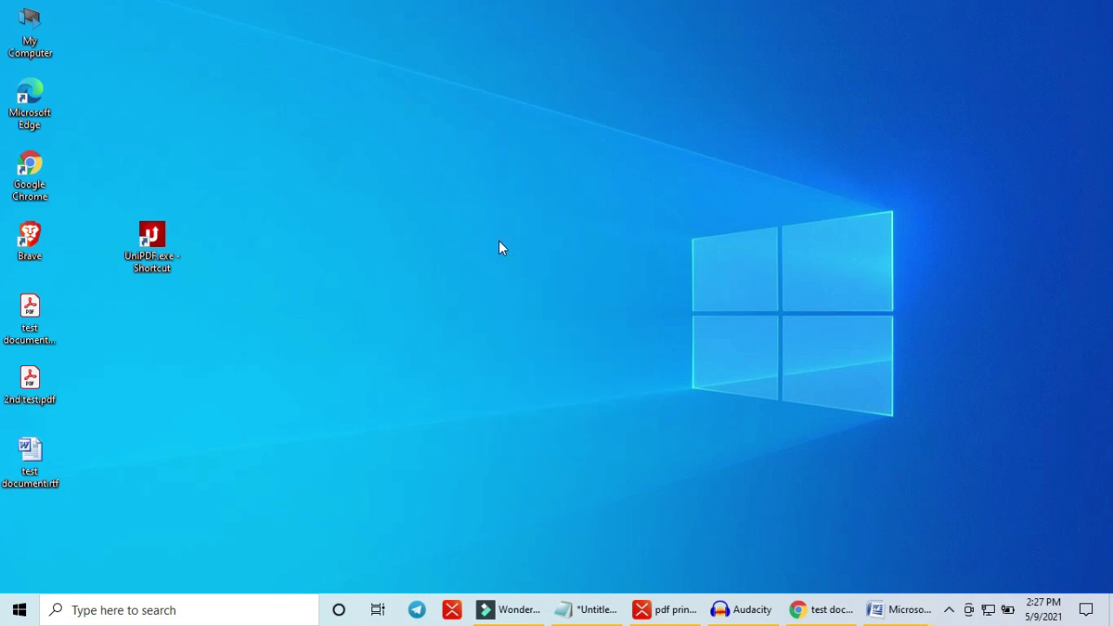